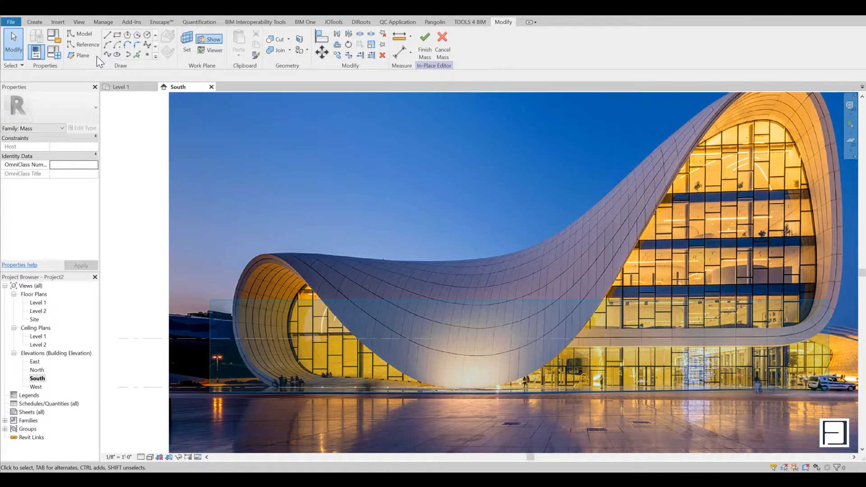
- Start a spline in the mass and trace the outer edge of the left opening in the photo from the ground up
{"action": "key", "text": "l"}
{"action": "key", "text": "i"}
{"action": "left_click", "coordinate": [246, 353]}
{"action": "left_click", "coordinate": [241, 338]}
{"action": "left_click", "coordinate": [247, 278]}
{"action": "left_click", "coordinate": [253, 268]}
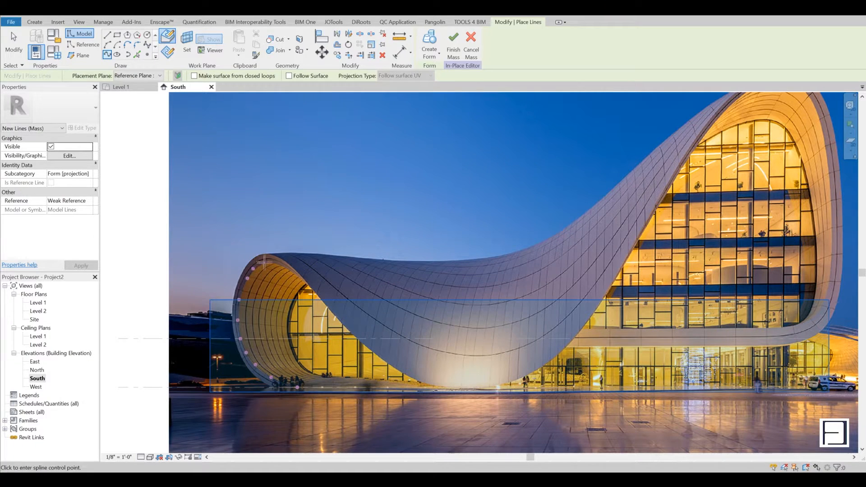
- Continue the spline along the front roof edge, down from the left opening's crest to the low point at ground level
{"action": "left_click", "coordinate": [314, 293]}
{"action": "left_click", "coordinate": [329, 307]}
{"action": "left_click", "coordinate": [346, 329]}
{"action": "left_click", "coordinate": [375, 354]}
{"action": "left_click", "coordinate": [392, 364]}
{"action": "left_click", "coordinate": [409, 376]}
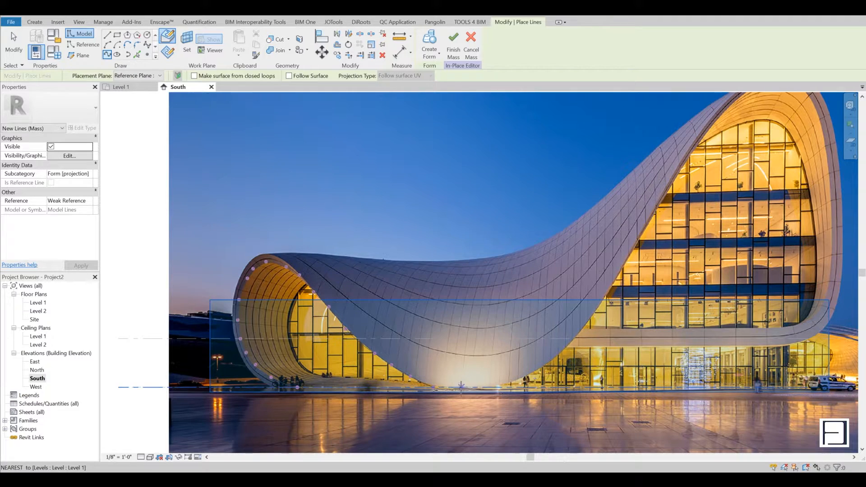
{"action": "left_click", "coordinate": [455, 387]}
{"action": "left_click", "coordinate": [490, 387]}
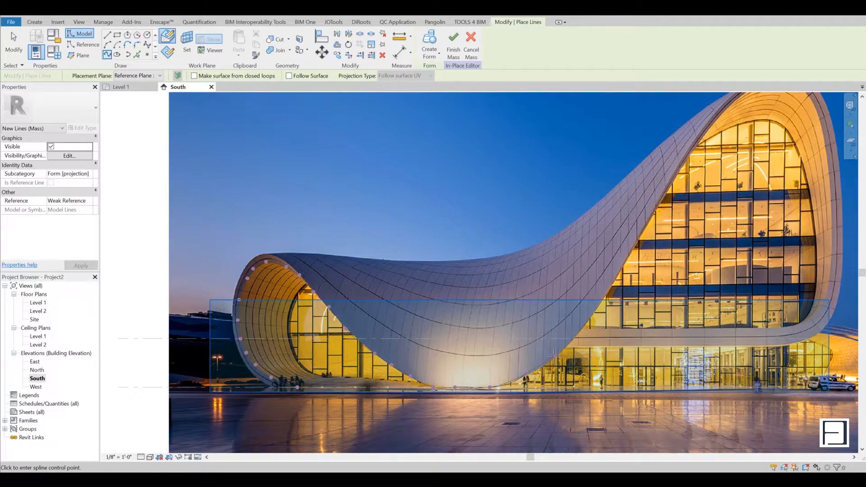
- Continue the spline up the rising roof edge from the ground to the crest of the tall right opening
{"action": "left_click", "coordinate": [579, 329]}
{"action": "left_click", "coordinate": [653, 214]}
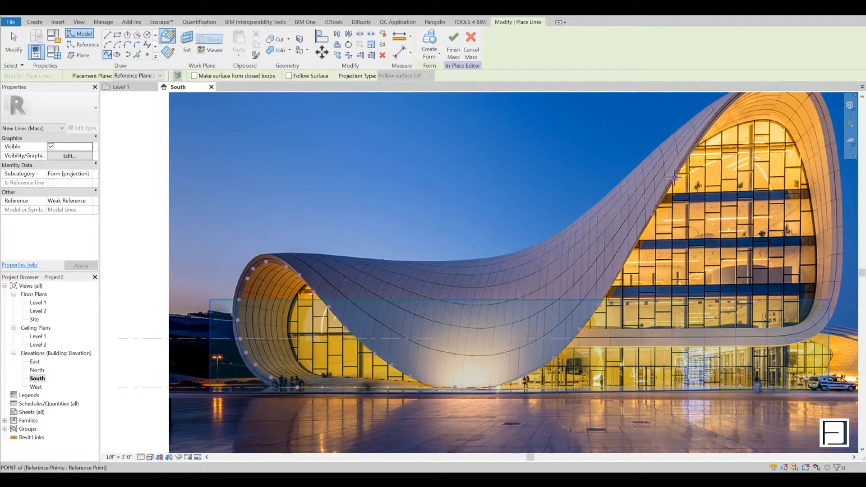
{"action": "left_click", "coordinate": [674, 178]}
{"action": "middle_click_drag", "start_coordinate": [691, 148], "coordinate": [630, 250]}
{"action": "left_click", "coordinate": [656, 217]}
{"action": "left_click", "coordinate": [676, 197]}
{"action": "left_click", "coordinate": [701, 184]}
{"action": "left_click", "coordinate": [721, 180]}
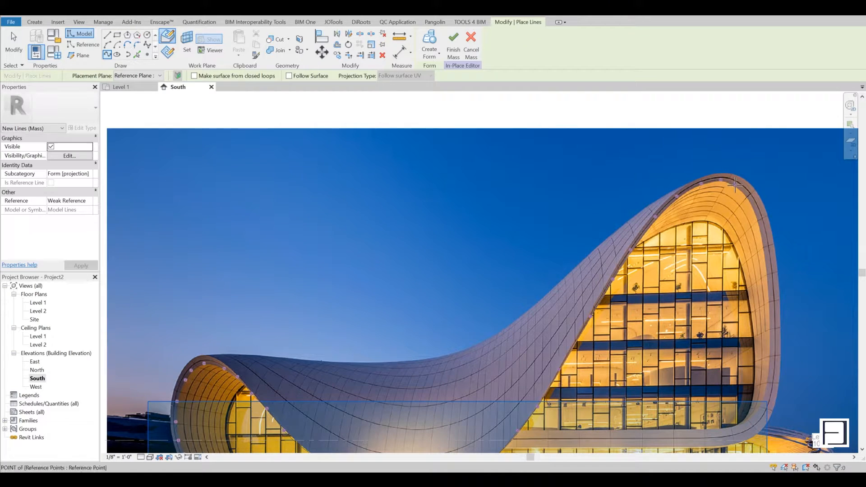
- Trace the right side and lower edge of the tall opening to the roof edge, and end the spline
{"action": "scroll", "coordinate": [768, 296], "scroll_direction": "down", "scroll_amount": 2}
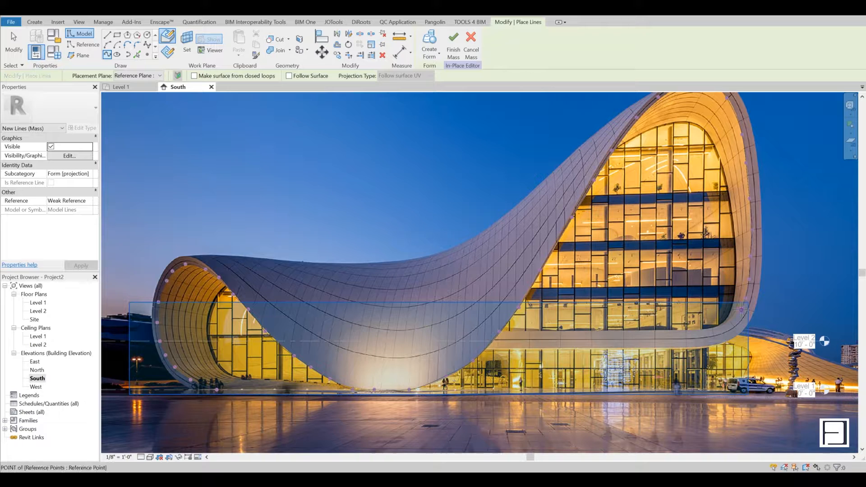
{"action": "left_click", "coordinate": [625, 333]}
{"action": "left_click", "coordinate": [558, 332]}
{"action": "left_click", "coordinate": [513, 332]}
{"action": "key", "text": "Escape"}
{"action": "key", "text": "Escape"}
- Temporarily hide the background image and shift a spline control point horizontally on the tall loop
{"action": "left_click", "coordinate": [500, 270]}
{"action": "key", "text": "h"}
{"action": "key", "text": "h"}
{"action": "scroll", "coordinate": [616, 156], "scroll_direction": "up", "scroll_amount": 5}
{"action": "left_click", "coordinate": [610, 178]}
{"action": "left_click_drag", "start_coordinate": [591, 179], "coordinate": [598, 179]}
{"action": "left_click", "coordinate": [674, 230]}
- Adjust the heights of the control points along the lower edge of the tall loop to even out the line
{"action": "scroll", "coordinate": [676, 230], "scroll_direction": "down", "scroll_amount": 3}
{"action": "middle_click_drag", "start_coordinate": [677, 231], "coordinate": [739, 117]}
{"action": "scroll", "coordinate": [468, 338], "scroll_direction": "up", "scroll_amount": 5}
{"action": "left_click", "coordinate": [467, 356]}
{"action": "left_click_drag", "start_coordinate": [468, 335], "coordinate": [467, 340]}
{"action": "left_click", "coordinate": [360, 320]}
{"action": "left_click", "coordinate": [380, 357]}
{"action": "left_click_drag", "start_coordinate": [380, 335], "coordinate": [381, 327]}
{"action": "left_click", "coordinate": [468, 362]}
{"action": "left_click_drag", "start_coordinate": [468, 339], "coordinate": [467, 334]}
{"action": "left_click_drag", "start_coordinate": [589, 313], "coordinate": [629, 373]}
{"action": "left_click_drag", "start_coordinate": [609, 334], "coordinate": [610, 326]}
{"action": "left_click", "coordinate": [639, 354]}
- Fine-tune further control points vertically to smooth the next stretch of the spline
{"action": "scroll", "coordinate": [627, 363], "scroll_direction": "down", "scroll_amount": 5}
{"action": "scroll", "coordinate": [444, 252], "scroll_direction": "up", "scroll_amount": 3}
{"action": "mouse_move", "coordinate": [441, 249]}
{"action": "left_mouse_down"}
{"action": "mouse_move", "coordinate": [459, 278]}
{"action": "mouse_move", "coordinate": [448, 240]}
{"action": "left_mouse_up"}
{"action": "left_click_drag", "start_coordinate": [398, 196], "coordinate": [425, 246]}
{"action": "left_click_drag", "start_coordinate": [416, 208], "coordinate": [417, 227]}
{"action": "scroll", "coordinate": [416, 217], "scroll_direction": "up", "scroll_amount": 5}
{"action": "left_click", "coordinate": [526, 277]}
{"action": "scroll", "coordinate": [526, 276], "scroll_direction": "down", "scroll_amount": 5}
- Reposition control points around the small left loop for a smoother curve
{"action": "middle_click_drag", "start_coordinate": [526, 276], "coordinate": [484, 202]}
{"action": "scroll", "coordinate": [483, 202], "scroll_direction": "down", "scroll_amount": 2}
{"action": "scroll", "coordinate": [353, 200], "scroll_direction": "up", "scroll_amount": 6}
{"action": "left_click_drag", "start_coordinate": [317, 178], "coordinate": [370, 186]}
{"action": "scroll", "coordinate": [321, 189], "scroll_direction": "up", "scroll_amount": 7}
{"action": "left_click", "coordinate": [511, 229]}
{"action": "scroll", "coordinate": [511, 229], "scroll_direction": "down", "scroll_amount": 4}
{"action": "left_click_drag", "start_coordinate": [444, 193], "coordinate": [430, 210]}
{"action": "left_click", "coordinate": [475, 306]}
{"action": "scroll", "coordinate": [476, 306], "scroll_direction": "down", "scroll_amount": 5}
{"action": "middle_click_drag", "start_coordinate": [475, 306], "coordinate": [431, 213]}
{"action": "middle_click_drag", "start_coordinate": [502, 252], "coordinate": [423, 236]}
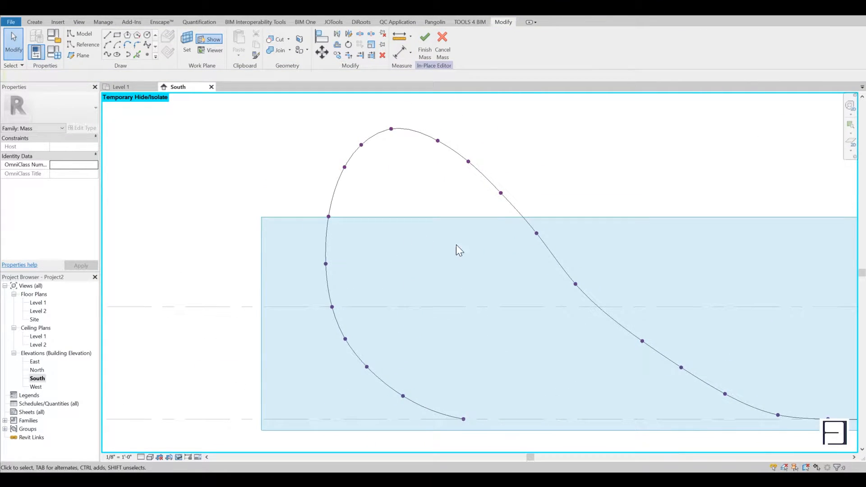
- Raise the kinked control point on the slope descending from the small left loop
{"action": "middle_click_drag", "start_coordinate": [566, 253], "coordinate": [435, 243]}
{"action": "left_click_drag", "start_coordinate": [441, 244], "coordinate": [475, 315]}
{"action": "scroll", "coordinate": [449, 268], "scroll_direction": "up", "scroll_amount": 5}
{"action": "left_click_drag", "start_coordinate": [442, 261], "coordinate": [442, 254]}
{"action": "left_click", "coordinate": [519, 289]}
{"action": "scroll", "coordinate": [519, 289], "scroll_direction": "down", "scroll_amount": 5}
{"action": "middle_click_drag", "start_coordinate": [564, 314], "coordinate": [356, 270]}
- Adjust the control points near the spline's low point to smooth the valley
{"action": "left_click_drag", "start_coordinate": [341, 289], "coordinate": [368, 282]}
{"action": "left_click_drag", "start_coordinate": [394, 232], "coordinate": [462, 263]}
{"action": "scroll", "coordinate": [450, 300], "scroll_direction": "down", "scroll_amount": 4}
{"action": "scroll", "coordinate": [479, 257], "scroll_direction": "up", "scroll_amount": 5}
{"action": "left_click", "coordinate": [526, 275]}
{"action": "scroll", "coordinate": [530, 275], "scroll_direction": "down", "scroll_amount": 5}
{"action": "scroll", "coordinate": [587, 307], "scroll_direction": "up", "scroll_amount": 5}
- Nudge the control points on the slope rising toward the tall loop until the curve flows evenly
{"action": "left_click_drag", "start_coordinate": [529, 230], "coordinate": [564, 246]}
{"action": "scroll", "coordinate": [538, 244], "scroll_direction": "up", "scroll_amount": 3}
{"action": "left_click", "coordinate": [625, 268]}
{"action": "scroll", "coordinate": [628, 268], "scroll_direction": "down", "scroll_amount": 5}
{"action": "scroll", "coordinate": [675, 265], "scroll_direction": "down", "scroll_amount": 5}
{"action": "middle_click_drag", "start_coordinate": [705, 267], "coordinate": [670, 262]}
{"action": "scroll", "coordinate": [558, 296], "scroll_direction": "up", "scroll_amount": 6}
{"action": "left_click", "coordinate": [415, 269]}
{"action": "left_click_drag", "start_coordinate": [396, 271], "coordinate": [411, 272]}
{"action": "left_click", "coordinate": [519, 282]}
{"action": "scroll", "coordinate": [522, 282], "scroll_direction": "down", "scroll_amount": 6}
{"action": "middle_click_drag", "start_coordinate": [521, 282], "coordinate": [430, 277]}
- Finish the mass and reopen it for in-place editing
{"action": "left_click", "coordinate": [425, 45]}
{"action": "double_click", "coordinate": [505, 197]}
- In the Site plan, copy the spline to a parallel position north of the original
{"action": "double_click", "coordinate": [35, 320]}
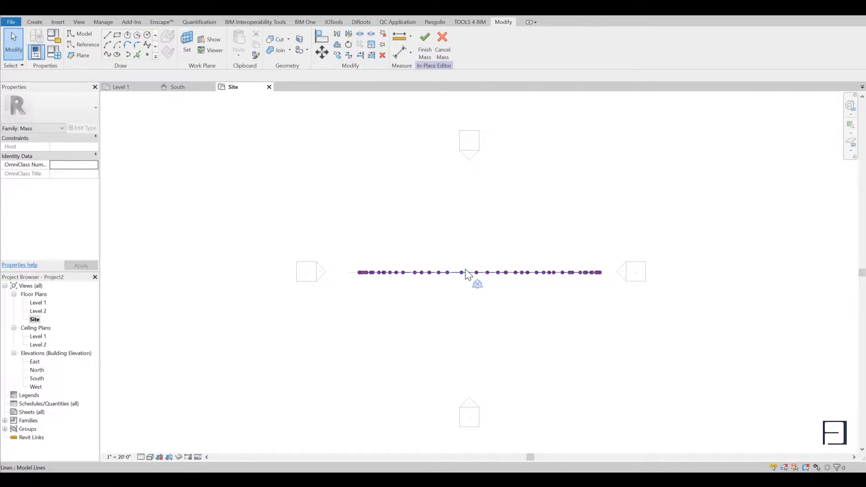
{"action": "scroll", "coordinate": [467, 274], "scroll_direction": "up", "scroll_amount": 2}
{"action": "left_click", "coordinate": [469, 276]}
{"action": "left_click", "coordinate": [470, 195]}
{"action": "key", "text": "Escape"}
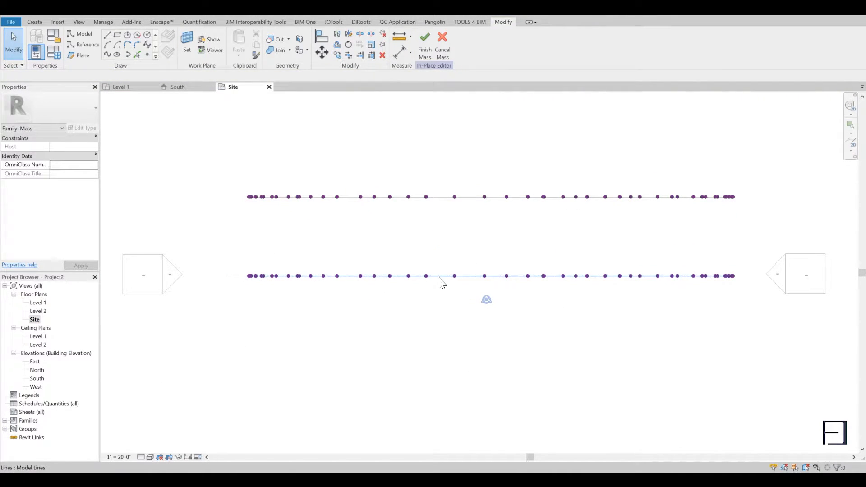
- Return to the South elevation with both spline curves and nothing selected
{"action": "left_click", "coordinate": [439, 277]}
{"action": "double_click", "coordinate": [39, 377]}
{"action": "scroll", "coordinate": [335, 262], "scroll_direction": "up", "scroll_amount": 2}
{"action": "key", "text": "Escape"}
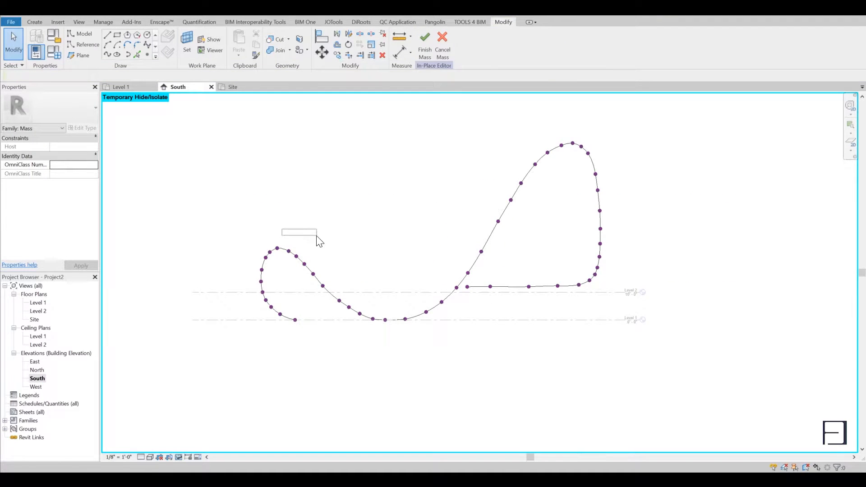
- Restore the hidden background image and temporarily hide it again
{"action": "key", "text": "h"}
{"action": "key", "text": "r"}
{"action": "left_click", "coordinate": [291, 223]}
{"action": "key", "text": "Escape"}
{"action": "left_click", "coordinate": [291, 220]}
{"action": "key", "text": "Escape"}
{"action": "left_click", "coordinate": [259, 209]}
{"action": "key", "text": "h"}
{"action": "key", "text": "h"}
- Select the reference points of both curves from the left crest through the valley to the right crest
{"action": "left_click_drag", "start_coordinate": [567, 183], "coordinate": [567, 181]}
{"action": "left_click_drag", "start_coordinate": [282, 188], "coordinate": [458, 360]}
{"action": "left_click_drag", "start_coordinate": [413, 140], "coordinate": [500, 275], "text": "ctrl"}
{"action": "left_click_drag", "start_coordinate": [452, 137], "coordinate": [530, 227], "text": "ctrl"}
- In the 3D view, recall the previous selection and remove the front curve's points so only the rear curve's stay selected
{"action": "key", "text": "d"}
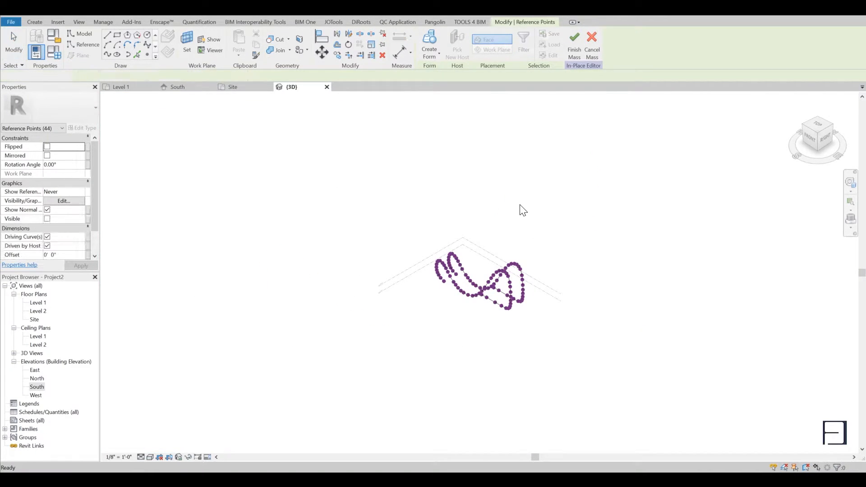
{"action": "left_click", "coordinate": [519, 205]}
{"action": "middle_click_drag", "start_coordinate": [507, 316], "coordinate": [541, 428], "text": "shift"}
{"action": "right_click", "coordinate": [500, 195]}
{"action": "left_click", "coordinate": [549, 232]}
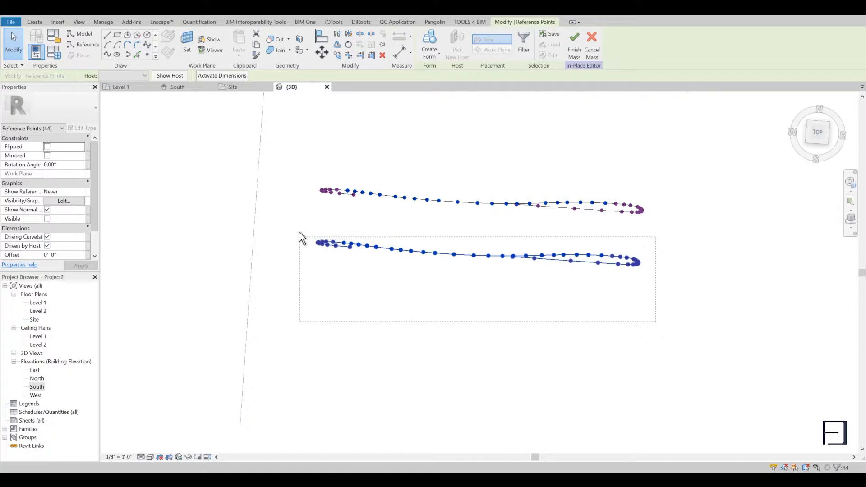
{"action": "left_click_drag", "start_coordinate": [303, 231], "coordinate": [302, 232], "text": "shift"}
- In the South elevation, move the rear curve's selected points straight up by 10 feet
{"action": "double_click", "coordinate": [40, 384]}
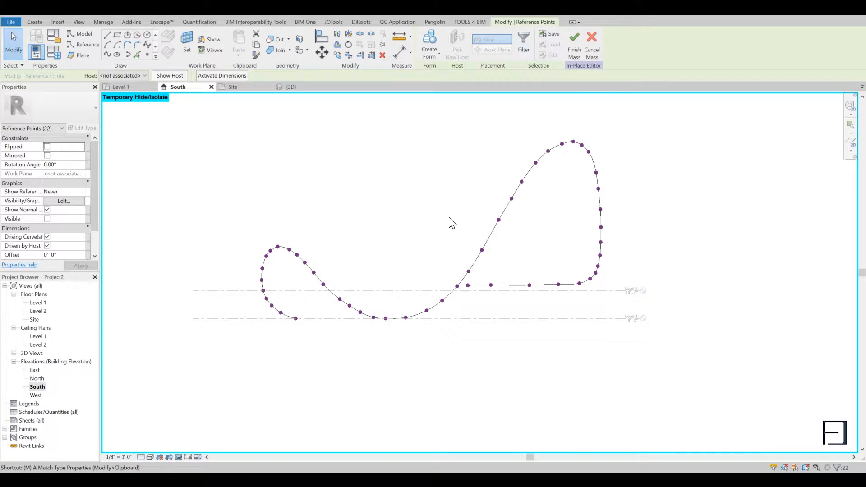
{"action": "key", "text": "m"}
{"action": "key", "text": "v"}
{"action": "left_click", "coordinate": [421, 290]}
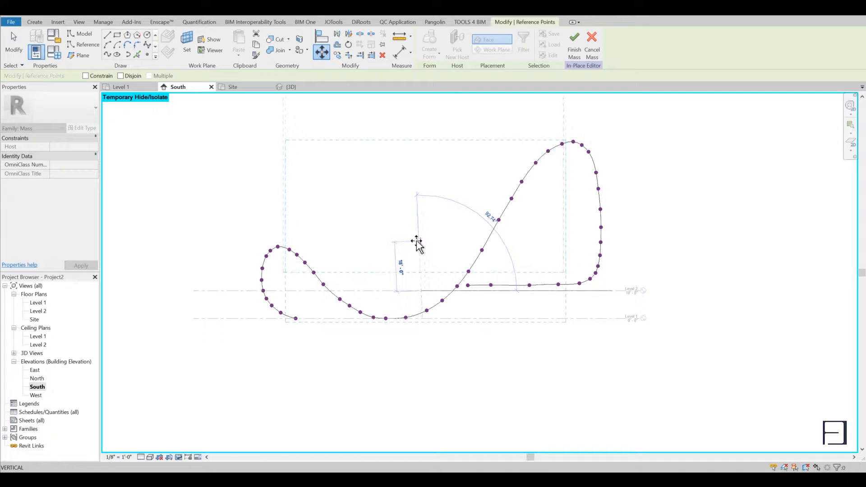
{"action": "type", "text": "10"}
{"action": "key", "text": "Return"}
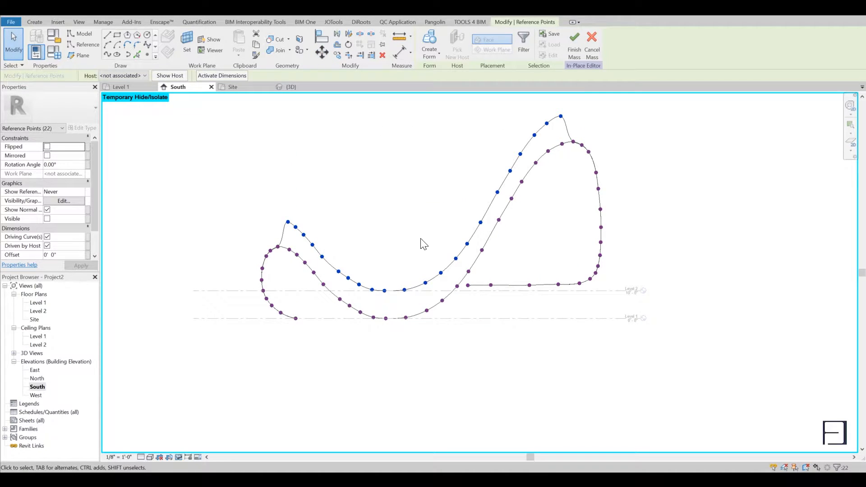
- Clear the selection and bring the hidden background image back into view
{"action": "left_click", "coordinate": [391, 258]}
{"action": "key", "text": "h"}
{"action": "key", "text": "r"}
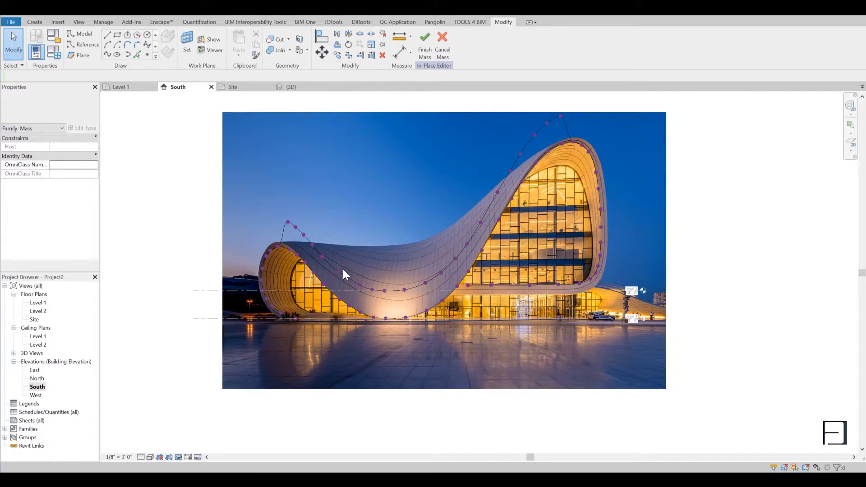
- In the South elevation, lower the rear curve's left crest point onto the roof surface in the photo
{"action": "scroll", "coordinate": [286, 245], "scroll_direction": "up", "scroll_amount": 5}
{"action": "left_click_drag", "start_coordinate": [277, 130], "coordinate": [352, 208]}
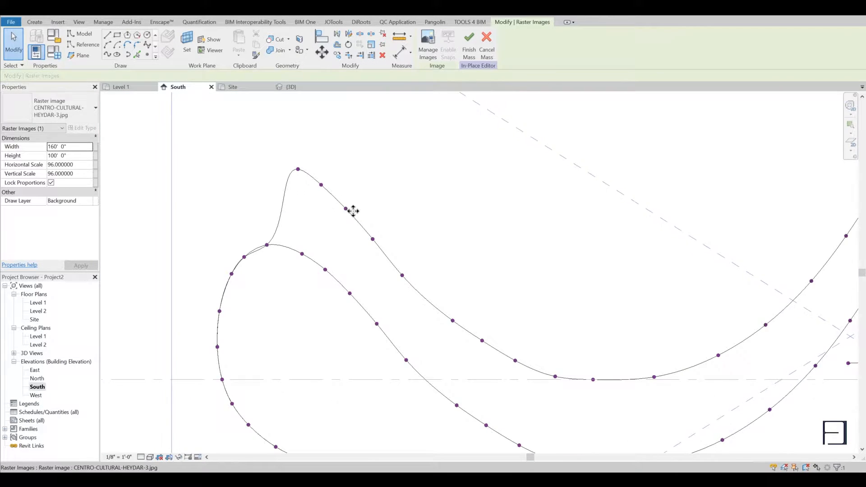
{"action": "key", "text": "Escape"}
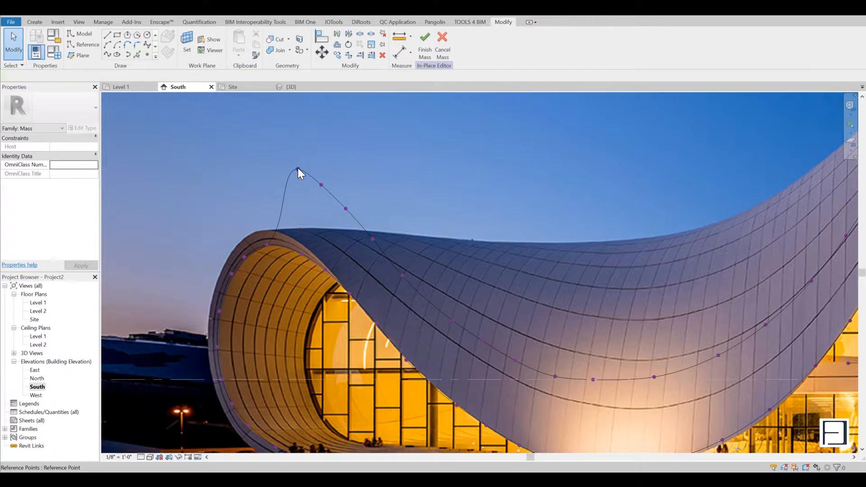
{"action": "left_click", "coordinate": [298, 167]}
{"action": "left_click_drag", "start_coordinate": [300, 165], "coordinate": [309, 215]}
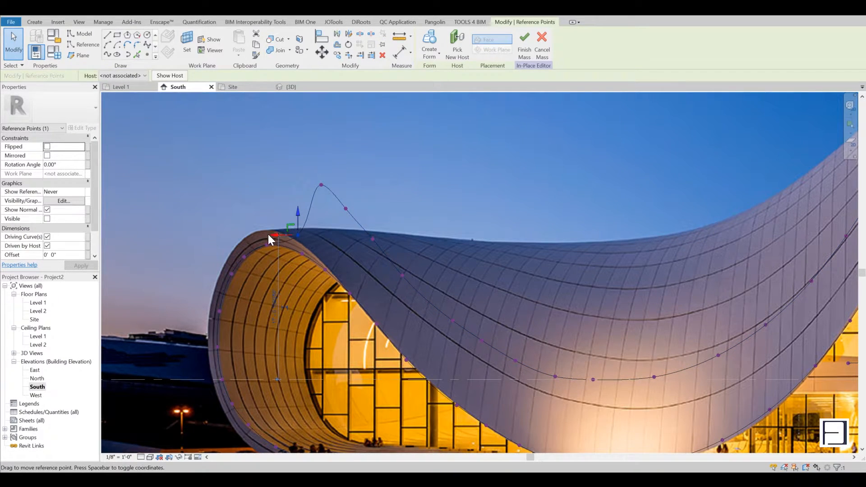
{"action": "left_click_drag", "start_coordinate": [296, 210], "coordinate": [304, 217]}
{"action": "left_click_drag", "start_coordinate": [313, 161], "coordinate": [329, 196]}
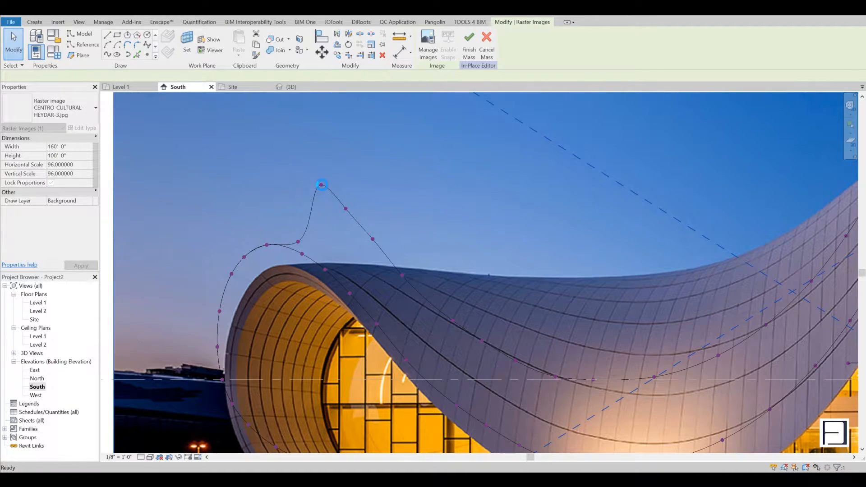
{"action": "key", "text": "ctrl+z"}
- Lower the rear curve's next points down the left slope so they follow the photographed roof's panel lines
{"action": "left_click", "coordinate": [322, 185]}
{"action": "left_click_drag", "start_coordinate": [322, 163], "coordinate": [402, 274]}
{"action": "left_click", "coordinate": [402, 274]}
{"action": "left_click", "coordinate": [299, 241]}
{"action": "left_click", "coordinate": [346, 262]}
{"action": "left_click", "coordinate": [373, 279]}
{"action": "left_click", "coordinate": [402, 274]}
{"action": "left_click_drag", "start_coordinate": [404, 252], "coordinate": [410, 278]}
- Lower the rear curve's points through the valley to sit just above the front curve
{"action": "left_click", "coordinate": [451, 313]}
{"action": "left_click", "coordinate": [452, 321]}
{"action": "left_click_drag", "start_coordinate": [454, 301], "coordinate": [565, 380]}
{"action": "left_click", "coordinate": [481, 341]}
{"action": "left_click", "coordinate": [516, 362]}
{"action": "left_click", "coordinate": [515, 361]}
{"action": "left_click", "coordinate": [556, 376]}
{"action": "left_click", "coordinate": [593, 379]}
{"action": "left_click", "coordinate": [654, 377]}
{"action": "left_click_drag", "start_coordinate": [655, 354], "coordinate": [663, 386]}
- Lower the rear curve's points along the lower right slope to follow the roof's panel lines
{"action": "left_click", "coordinate": [720, 354]}
{"action": "middle_click_drag", "start_coordinate": [721, 353], "coordinate": [529, 364]}
{"action": "left_click_drag", "start_coordinate": [527, 346], "coordinate": [532, 384]}
{"action": "scroll", "coordinate": [552, 349], "scroll_direction": "down", "scroll_amount": 5}
{"action": "left_click", "coordinate": [528, 344]}
{"action": "scroll", "coordinate": [543, 343], "scroll_direction": "up", "scroll_amount": 4}
{"action": "left_click", "coordinate": [524, 368]}
{"action": "left_click", "coordinate": [554, 329]}
{"action": "left_click_drag", "start_coordinate": [553, 312], "coordinate": [558, 347]}
{"action": "middle_click_drag", "start_coordinate": [570, 364], "coordinate": [508, 416]}
{"action": "left_click", "coordinate": [526, 325]}
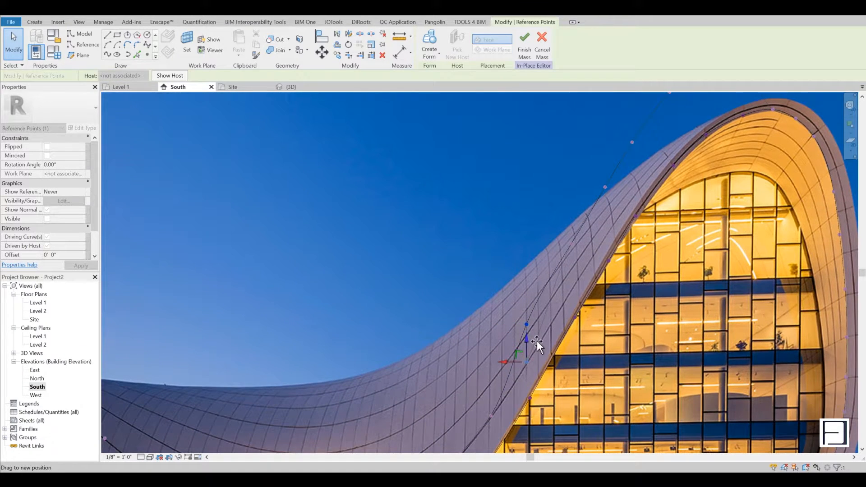
{"action": "left_click_drag", "start_coordinate": [537, 340], "coordinate": [537, 341]}
- Lower the rear curve's upper right slope and right crest points onto the roof edge in the photo
{"action": "middle_click_drag", "start_coordinate": [570, 243], "coordinate": [529, 337]}
{"action": "left_click", "coordinate": [530, 338]}
{"action": "left_click_drag", "start_coordinate": [530, 318], "coordinate": [538, 364]}
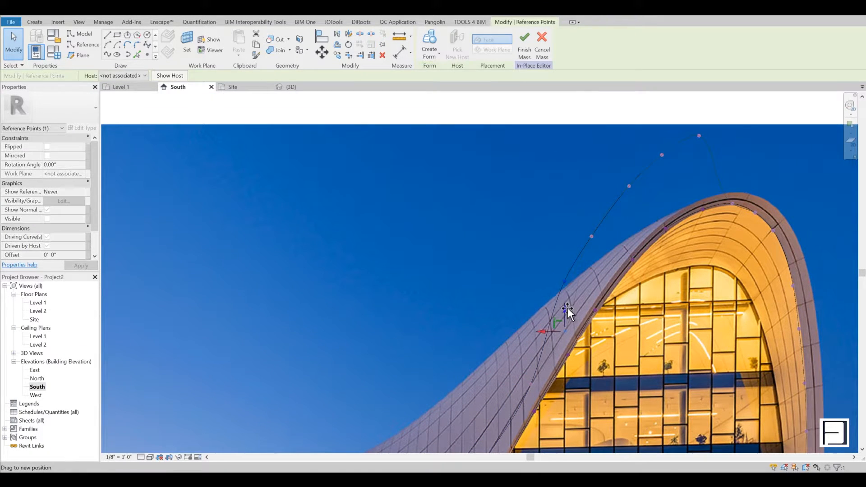
{"action": "left_click_drag", "start_coordinate": [600, 278], "coordinate": [600, 280]}
{"action": "left_click", "coordinate": [661, 155]}
{"action": "left_click_drag", "start_coordinate": [662, 133], "coordinate": [664, 197]}
{"action": "left_click", "coordinate": [699, 135]}
{"action": "left_click_drag", "start_coordinate": [700, 115], "coordinate": [745, 183]}
{"action": "left_click", "coordinate": [643, 214]}
{"action": "scroll", "coordinate": [666, 205], "scroll_direction": "up", "scroll_amount": 3}
{"action": "left_click", "coordinate": [743, 207]}
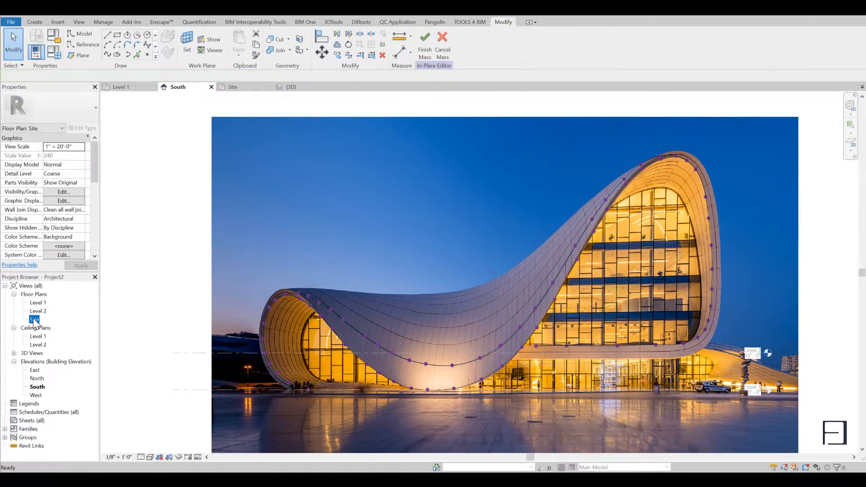
- In the Site plan, copy the rear curve farther back to make a third curve
{"action": "double_click", "coordinate": [35, 319]}
{"action": "middle_click_drag", "start_coordinate": [530, 278], "coordinate": [516, 296]}
{"action": "key", "text": "c"}
{"action": "key", "text": "o"}
{"action": "left_click", "coordinate": [502, 242]}
{"action": "left_click", "coordinate": [501, 215]}
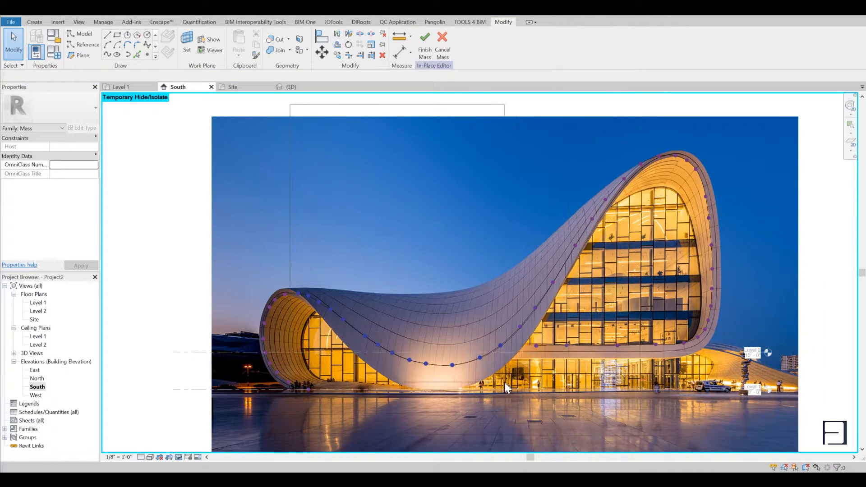
- In the South elevation, select the third curve's points from left crest to right crest and move them up 10 feet
{"action": "left_click_drag", "start_coordinate": [504, 383], "coordinate": [504, 393]}
{"action": "left_click_drag", "start_coordinate": [514, 103], "coordinate": [663, 311], "text": "ctrl"}
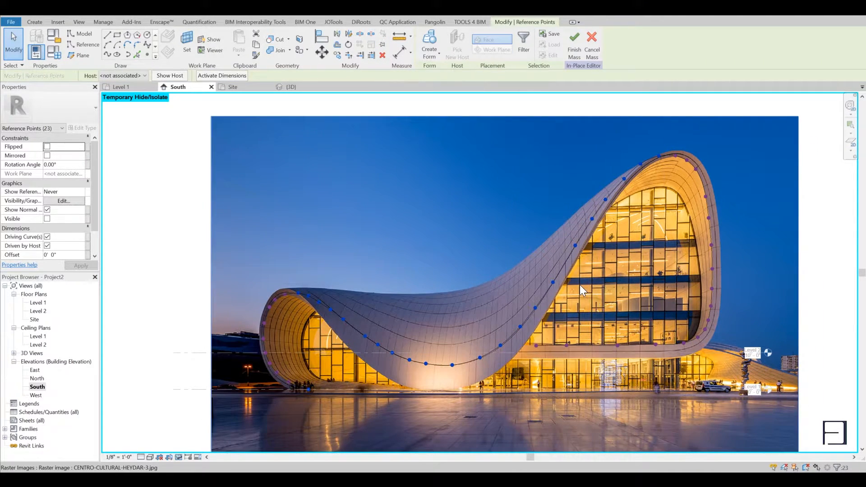
{"action": "key", "text": "m"}
{"action": "key", "text": "v"}
{"action": "left_click", "coordinate": [501, 142]}
{"action": "type", "text": "10"}
{"action": "key", "text": "Return"}
- Clear the selection and reset the temporary hide/isolate in the South elevation
{"action": "left_click", "coordinate": [112, 312]}
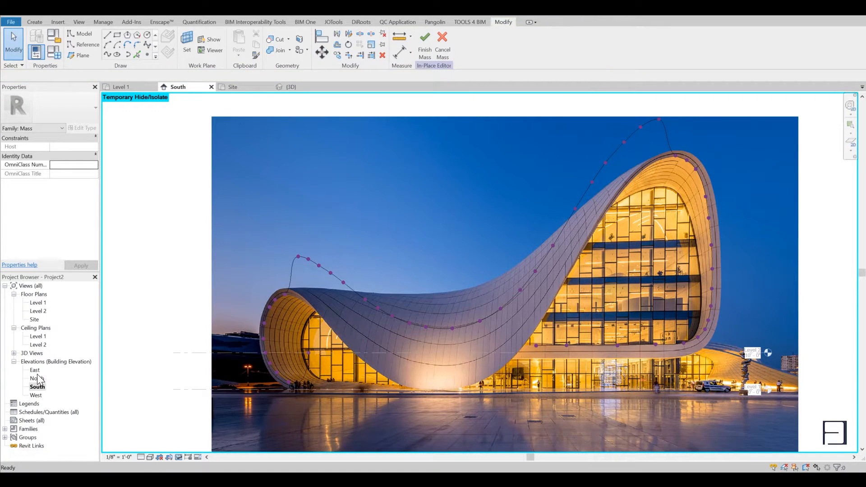
{"action": "key", "text": "h"}
{"action": "key", "text": "r"}
- Lower the third curve's first two left crest points toward the photographed roof's top edge
{"action": "scroll", "coordinate": [298, 268], "scroll_direction": "up", "scroll_amount": 6}
{"action": "left_click", "coordinate": [280, 213]}
{"action": "left_click", "coordinate": [299, 234]}
{"action": "left_click_drag", "start_coordinate": [301, 215], "coordinate": [336, 298]}
{"action": "left_click", "coordinate": [326, 240]}
{"action": "left_click_drag", "start_coordinate": [327, 219], "coordinate": [344, 301]}
{"action": "left_click", "coordinate": [263, 334]}
{"action": "left_click_drag", "start_coordinate": [264, 313], "coordinate": [276, 304]}
{"action": "key", "text": "ctrl+z"}
- Check the curves in 3D and fine-tune the heights of the third curve's left crest points in the South elevation
{"action": "left_click", "coordinate": [291, 87]}
{"action": "scroll", "coordinate": [375, 132], "scroll_direction": "up", "scroll_amount": 6}
{"action": "left_click", "coordinate": [333, 165]}
{"action": "scroll", "coordinate": [341, 160], "scroll_direction": "up", "scroll_amount": 3}
{"action": "double_click", "coordinate": [37, 386]}
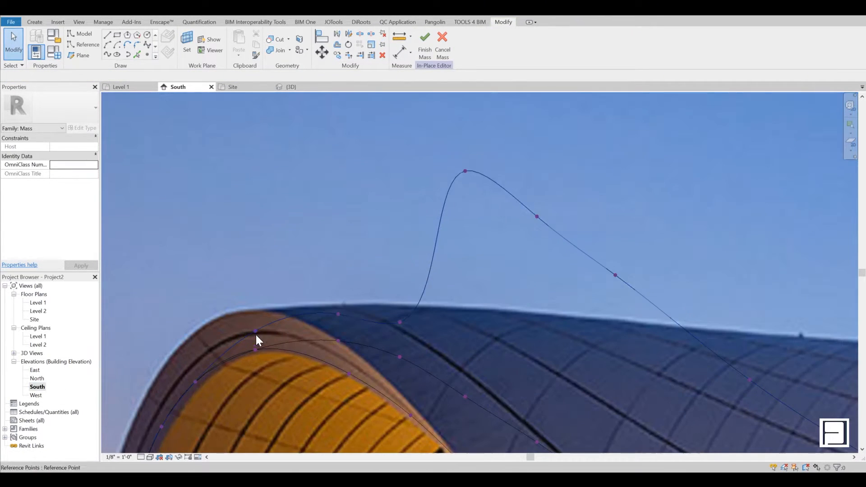
{"action": "scroll", "coordinate": [256, 335], "scroll_direction": "up", "scroll_amount": 2}
{"action": "left_click", "coordinate": [338, 314]}
{"action": "left_click_drag", "start_coordinate": [339, 289], "coordinate": [339, 293]}
{"action": "left_click", "coordinate": [399, 322]}
{"action": "left_click_drag", "start_coordinate": [400, 300], "coordinate": [402, 307]}
- Lower the third curve's next raised points beyond the left crest onto the roof surface
{"action": "scroll", "coordinate": [455, 246], "scroll_direction": "down", "scroll_amount": 3}
{"action": "left_click_drag", "start_coordinate": [423, 272], "coordinate": [423, 257]}
{"action": "left_click_drag", "start_coordinate": [467, 175], "coordinate": [468, 276]}
{"action": "left_click", "coordinate": [513, 223]}
{"action": "left_click_drag", "start_coordinate": [512, 205], "coordinate": [514, 299]}
{"action": "left_click", "coordinate": [383, 291]}
{"action": "left_click_drag", "start_coordinate": [383, 269], "coordinate": [422, 272]}
- Refine the third curve's left crest and lower the next raised point down the left slope
{"action": "left_click", "coordinate": [328, 299]}
{"action": "left_click", "coordinate": [424, 292]}
{"action": "scroll", "coordinate": [424, 283], "scroll_direction": "up", "scroll_amount": 3}
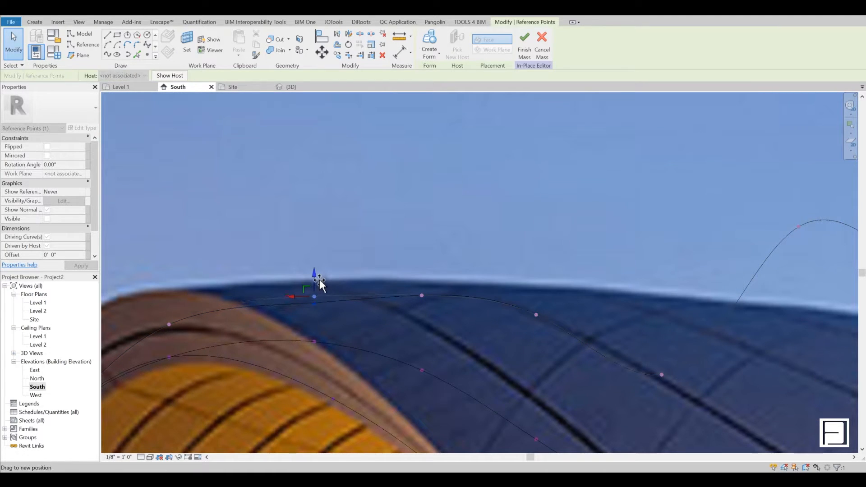
{"action": "left_click", "coordinate": [421, 295]}
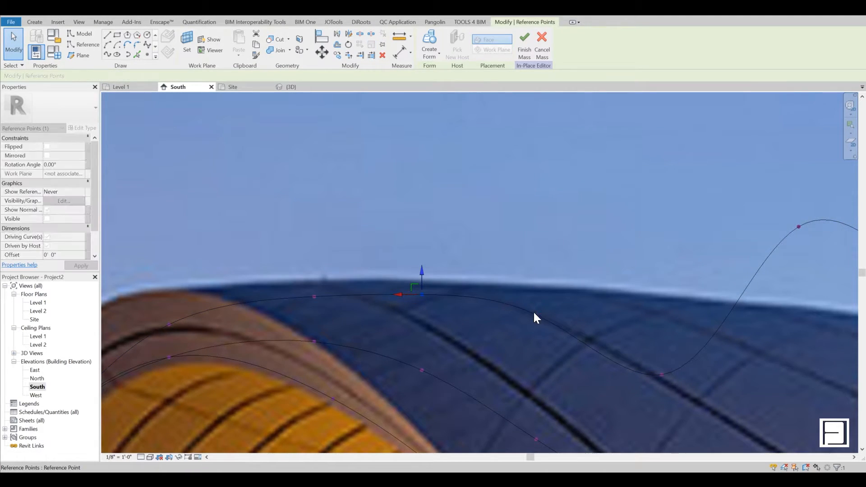
{"action": "left_click", "coordinate": [534, 313]}
{"action": "middle_click_drag", "start_coordinate": [747, 324], "coordinate": [555, 269]}
{"action": "scroll", "coordinate": [554, 269], "scroll_direction": "down", "scroll_amount": 2}
{"action": "left_click", "coordinate": [576, 228]}
{"action": "left_click_drag", "start_coordinate": [576, 208], "coordinate": [594, 305]}
{"action": "key", "text": "Escape"}
- Lower the third curve's points along the lower right slope to match the roof surface in the photo
{"action": "scroll", "coordinate": [363, 260], "scroll_direction": "up", "scroll_amount": 3}
{"action": "middle_click_drag", "start_coordinate": [284, 302], "coordinate": [325, 259]}
{"action": "scroll", "coordinate": [325, 259], "scroll_direction": "up", "scroll_amount": 2}
{"action": "left_click", "coordinate": [472, 218]}
{"action": "key", "text": "Escape"}
{"action": "scroll", "coordinate": [494, 232], "scroll_direction": "down", "scroll_amount": 5}
{"action": "middle_click_drag", "start_coordinate": [697, 279], "coordinate": [510, 223]}
{"action": "left_click", "coordinate": [507, 223]}
{"action": "left_click_drag", "start_coordinate": [507, 201], "coordinate": [514, 267]}
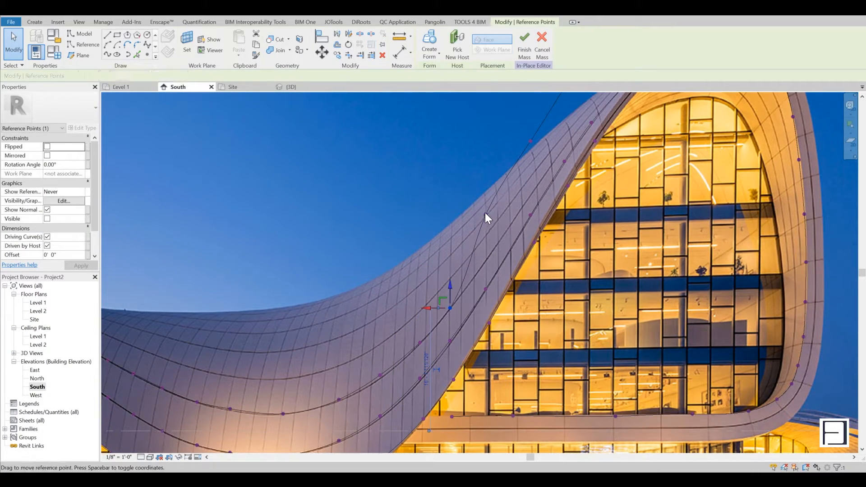
{"action": "left_click_drag", "start_coordinate": [485, 215], "coordinate": [493, 242]}
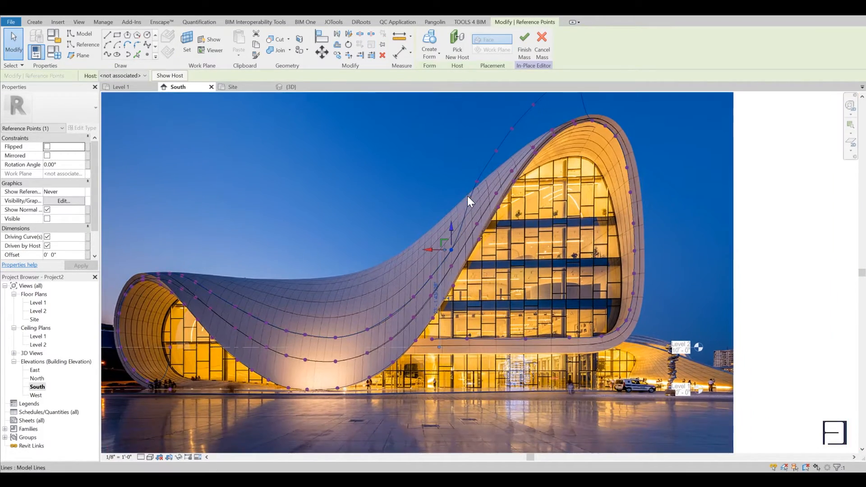
- Lower the third curve's points along the upper right slope onto the roof edge in the photo
{"action": "left_click", "coordinate": [469, 193]}
{"action": "left_click", "coordinate": [476, 182]}
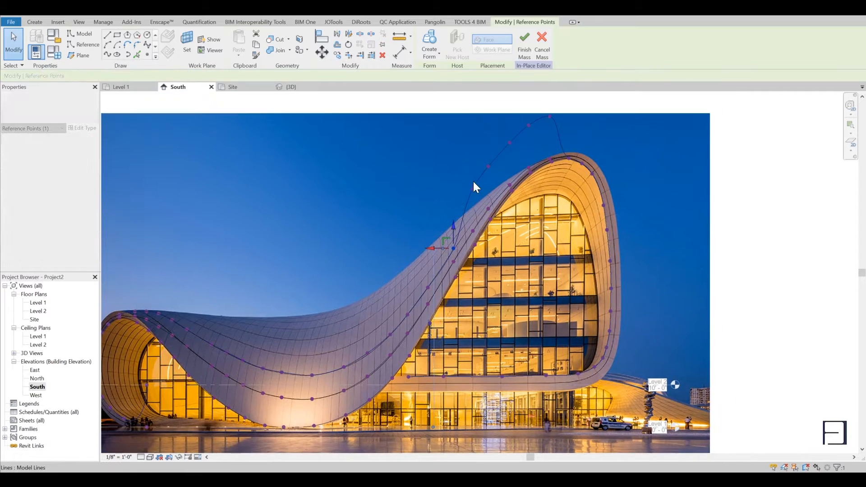
{"action": "left_click", "coordinate": [472, 189]}
{"action": "left_click", "coordinate": [472, 188]}
{"action": "left_click_drag", "start_coordinate": [474, 172], "coordinate": [483, 198]}
{"action": "left_click", "coordinate": [488, 166]}
{"action": "left_click_drag", "start_coordinate": [487, 152], "coordinate": [498, 185]}
{"action": "left_click", "coordinate": [511, 142]}
{"action": "left_click_drag", "start_coordinate": [510, 127], "coordinate": [512, 161]}
- In the 3D view, raise the third curve's point just before the right crest slightly to smooth the curve
{"action": "scroll", "coordinate": [522, 148], "scroll_direction": "up", "scroll_amount": 2}
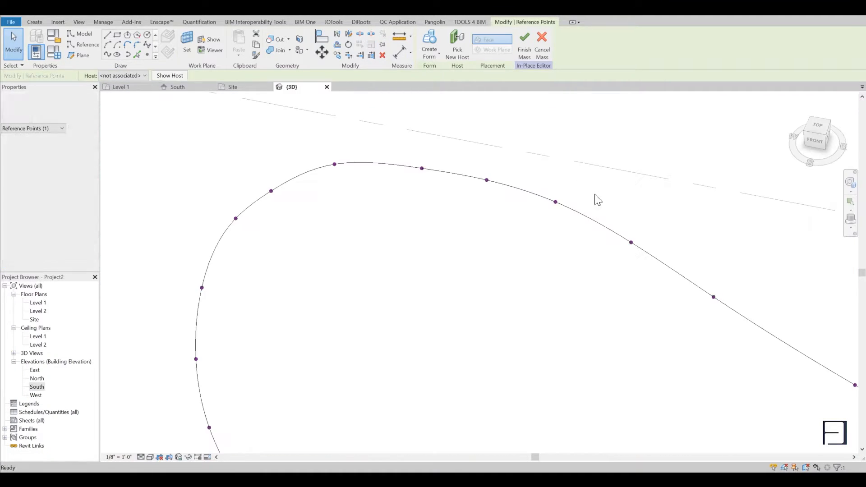
{"action": "scroll", "coordinate": [597, 200], "scroll_direction": "down", "scroll_amount": 3}
{"action": "middle_click_drag", "start_coordinate": [729, 433], "coordinate": [149, 343]}
{"action": "scroll", "coordinate": [466, 163], "scroll_direction": "up", "scroll_amount": 2}
{"action": "left_click", "coordinate": [469, 168]}
{"action": "key", "text": "ctrl+z"}
{"action": "left_click", "coordinate": [469, 171]}
{"action": "left_click_drag", "start_coordinate": [469, 155], "coordinate": [469, 150]}
- Adjust the third curve's remaining right crest points in the 3D view for a smooth arc, and clear the selection
{"action": "middle_click_drag", "start_coordinate": [537, 191], "coordinate": [564, 117], "text": "shift"}
{"action": "left_click", "coordinate": [580, 135]}
{"action": "left_click_drag", "start_coordinate": [575, 117], "coordinate": [574, 112]}
{"action": "left_click", "coordinate": [564, 158]}
{"action": "middle_click_drag", "start_coordinate": [564, 161], "coordinate": [575, 139], "text": "shift"}
{"action": "left_click_drag", "start_coordinate": [452, 147], "coordinate": [486, 171]}
{"action": "left_click_drag", "start_coordinate": [470, 144], "coordinate": [469, 139]}
{"action": "left_click_drag", "start_coordinate": [564, 109], "coordinate": [584, 138]}
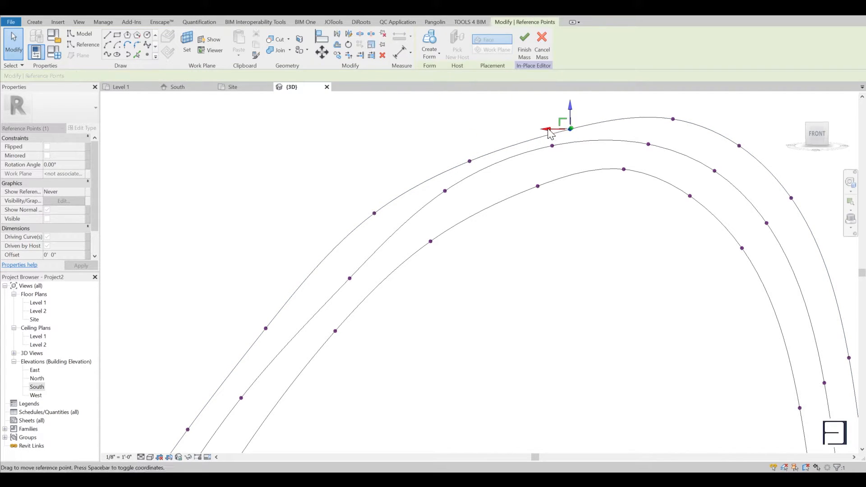
{"action": "left_click", "coordinate": [624, 151]}
{"action": "middle_click_drag", "start_coordinate": [657, 130], "coordinate": [587, 149], "text": "shift"}
{"action": "key", "text": "Escape"}
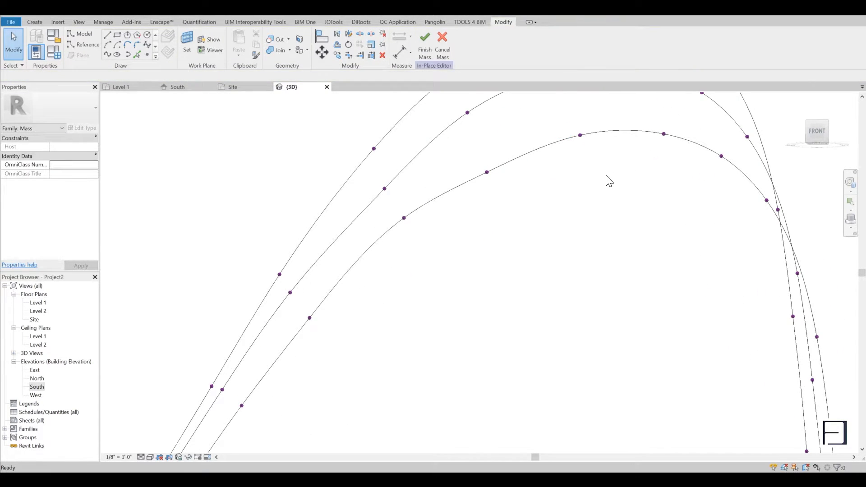
- In the 3D view, lower the third curve's points leading up to and onto the right crest
{"action": "middle_click_drag", "start_coordinate": [442, 170], "coordinate": [535, 149], "text": "shift"}
{"action": "left_click", "coordinate": [543, 207]}
{"action": "scroll", "coordinate": [542, 206], "scroll_direction": "up", "scroll_amount": 4}
{"action": "left_click", "coordinate": [500, 229]}
{"action": "left_click_drag", "start_coordinate": [500, 211], "coordinate": [501, 220]}
{"action": "left_click_drag", "start_coordinate": [563, 179], "coordinate": [563, 190]}
{"action": "left_click", "coordinate": [630, 182]}
{"action": "left_click_drag", "start_coordinate": [630, 162], "coordinate": [631, 182]}
- Lower the third curve's remaining crest points and the one on its right shoulder to flatten the arc
{"action": "left_click", "coordinate": [691, 183]}
{"action": "left_click_drag", "start_coordinate": [691, 163], "coordinate": [735, 199]}
{"action": "left_click", "coordinate": [733, 202]}
{"action": "left_click", "coordinate": [693, 202]}
{"action": "left_click_drag", "start_coordinate": [694, 180], "coordinate": [695, 186]}
{"action": "left_click", "coordinate": [767, 239]}
{"action": "left_click_drag", "start_coordinate": [767, 218], "coordinate": [771, 233]}
{"action": "left_click", "coordinate": [753, 185]}
- Adjust the third curve's point just beyond the right crest to smooth the arc, and clear the selection
{"action": "middle_click_drag", "start_coordinate": [749, 181], "coordinate": [713, 212], "text": "shift"}
{"action": "scroll", "coordinate": [681, 223], "scroll_direction": "up", "scroll_amount": 3}
{"action": "left_click_drag", "start_coordinate": [777, 226], "coordinate": [799, 232]}
{"action": "left_click", "coordinate": [782, 257]}
{"action": "scroll", "coordinate": [543, 202], "scroll_direction": "down", "scroll_amount": 4}
{"action": "middle_click_drag", "start_coordinate": [781, 251], "coordinate": [503, 181]}
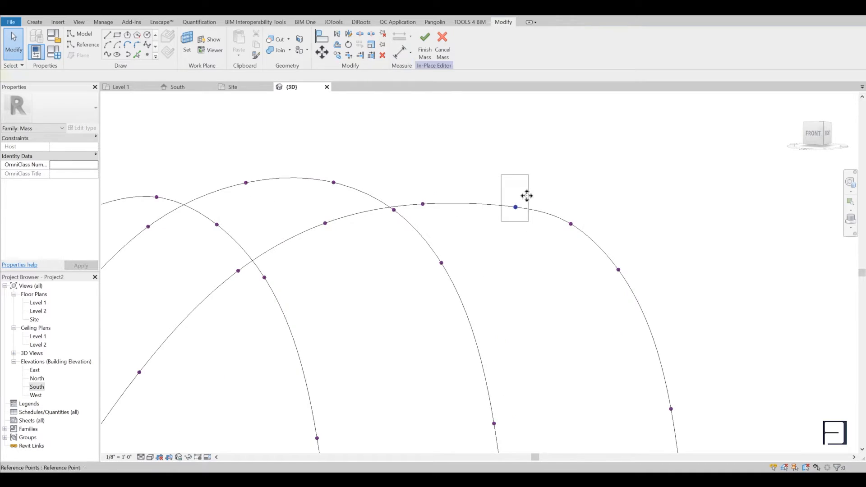
- Examine the third curve's crest points from the side and from above for any point out of the curve's plane
{"action": "left_click", "coordinate": [517, 200]}
{"action": "scroll", "coordinate": [509, 205], "scroll_direction": "up", "scroll_amount": 3}
{"action": "key", "text": "Escape"}
{"action": "scroll", "coordinate": [590, 261], "scroll_direction": "down", "scroll_amount": 4}
{"action": "middle_click_drag", "start_coordinate": [590, 260], "coordinate": [487, 318], "text": "shift"}
{"action": "left_click", "coordinate": [817, 138]}
{"action": "scroll", "coordinate": [487, 299], "scroll_direction": "up", "scroll_amount": 4}
{"action": "left_click", "coordinate": [474, 291]}
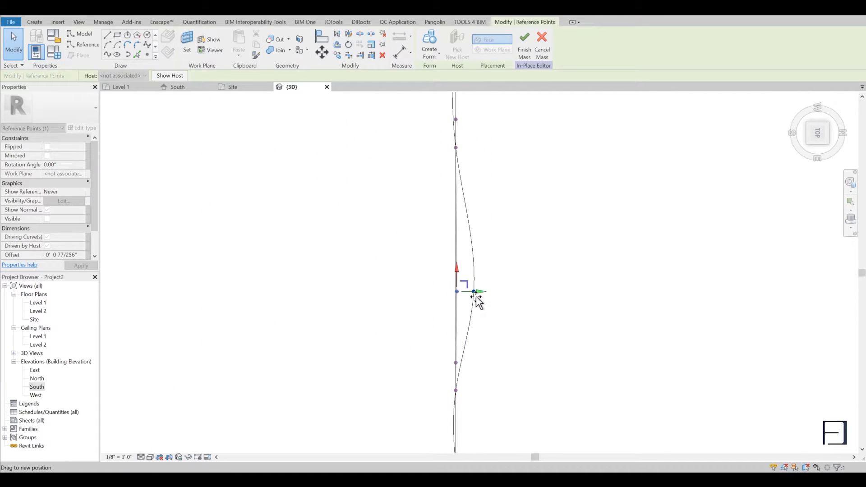
{"action": "key", "text": "Escape"}
- Create a lofted surface form from the three curves and view its shape in 3D
{"action": "middle_click_drag", "start_coordinate": [528, 335], "coordinate": [398, 293], "text": "shift"}
{"action": "left_click_drag", "start_coordinate": [398, 293], "coordinate": [361, 251]}
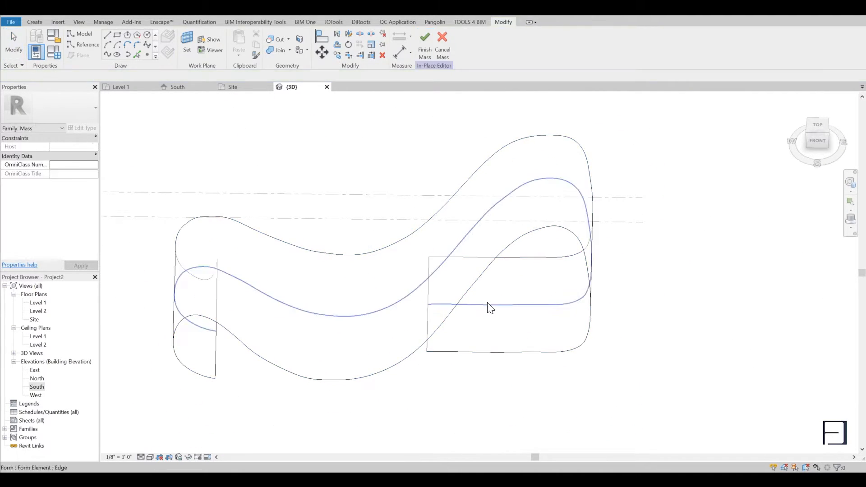
{"action": "middle_click_drag", "start_coordinate": [489, 305], "coordinate": [644, 256], "text": "shift"}
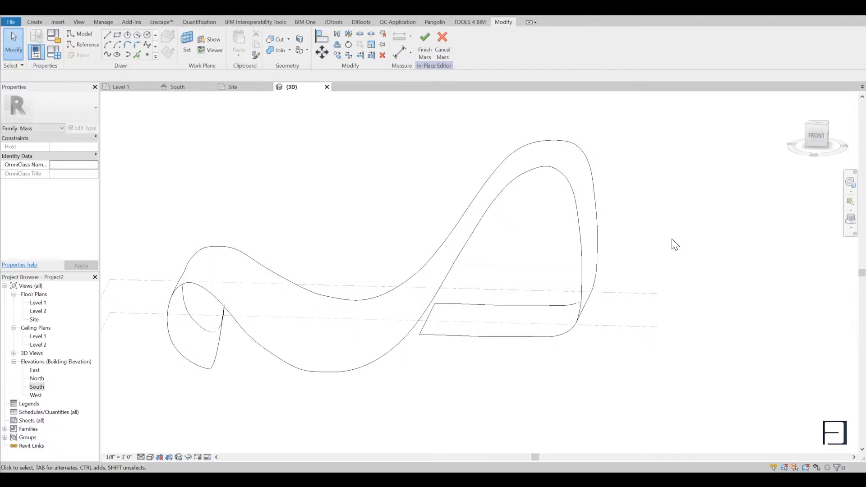
- Finish the in-place mass and apply a Generic - 8" basic wall by face to its curved surface
{"action": "key", "text": "alt+Tab"}
{"action": "left_click", "coordinate": [432, 56]}
{"action": "left_click", "coordinate": [36, 21]}
{"action": "left_click", "coordinate": [268, 22]}
{"action": "left_click", "coordinate": [219, 45]}
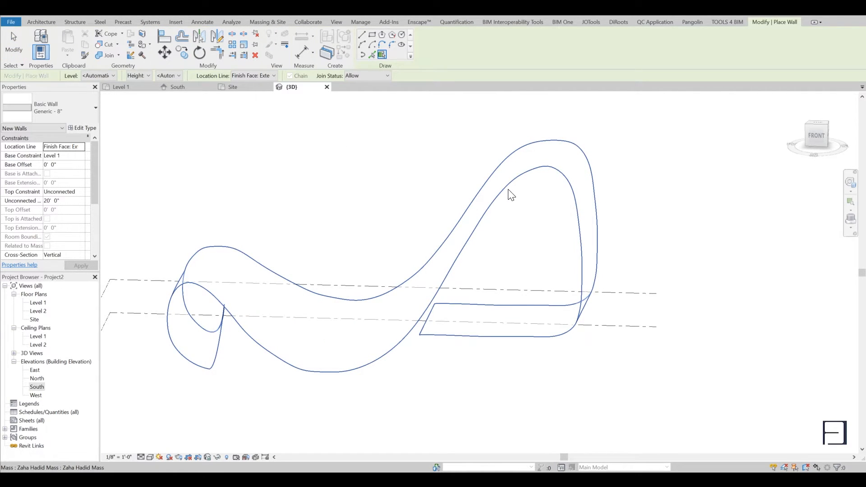
{"action": "key", "text": "Escape"}
- In the Site plan, draw a building section lengthwise through the roof near its front edge and open the section view
{"action": "double_click", "coordinate": [34, 320]}
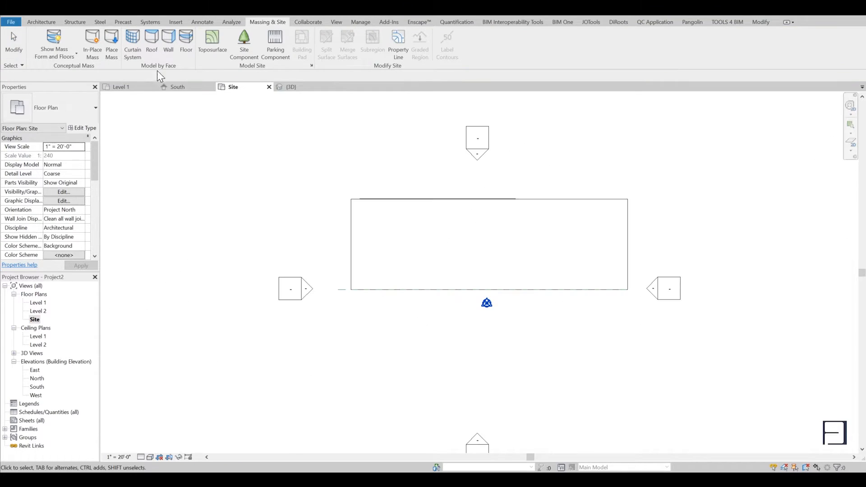
{"action": "left_click", "coordinate": [193, 17]}
{"action": "left_click", "coordinate": [334, 270]}
{"action": "left_click", "coordinate": [643, 270]}
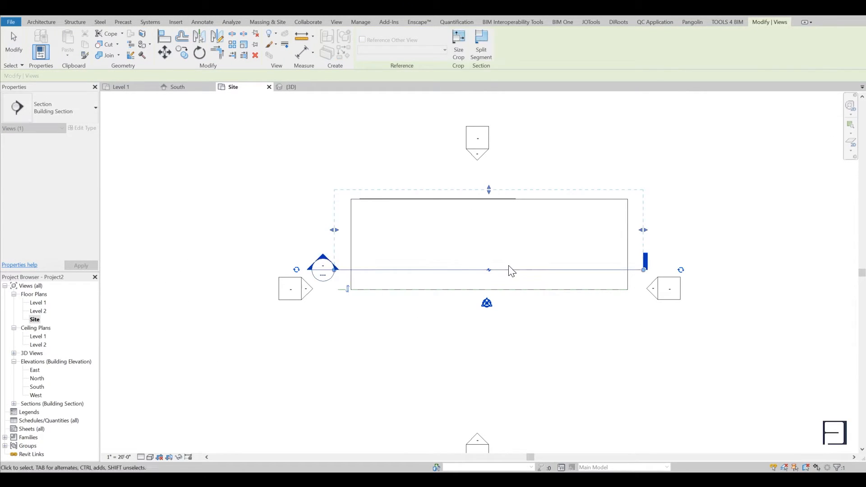
{"action": "left_click", "coordinate": [425, 261]}
{"action": "double_click", "coordinate": [321, 269]}
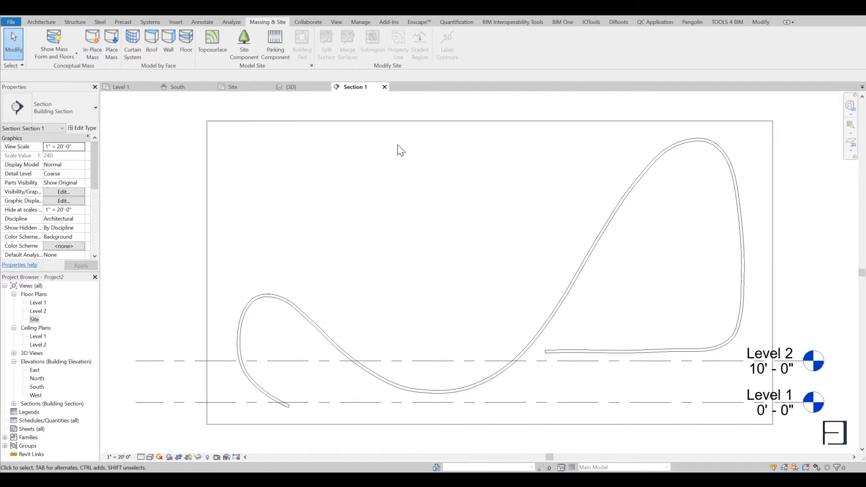
- Hide the section's crop boundary and both level lines, and export the view as a DWG
{"action": "left_click", "coordinate": [188, 456]}
{"action": "left_click_drag", "start_coordinate": [173, 427], "coordinate": [156, 348]}
{"action": "right_click", "coordinate": [155, 239]}
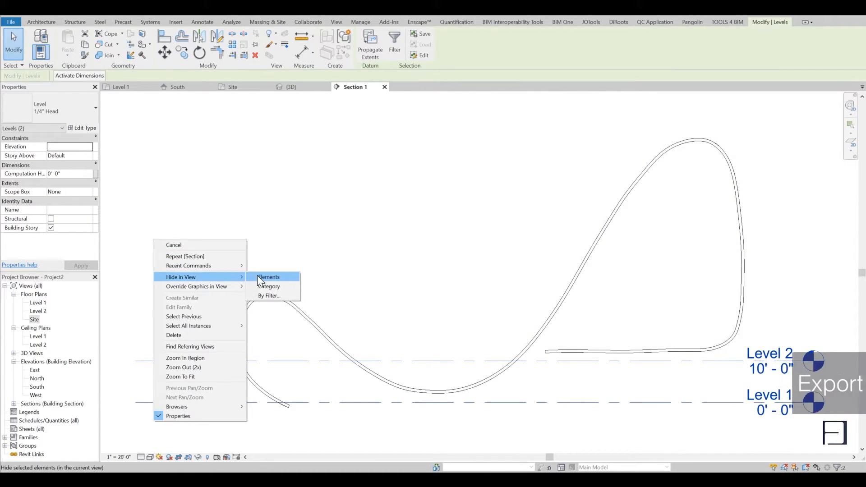
{"action": "left_click", "coordinate": [257, 276]}
{"action": "left_click", "coordinate": [10, 22]}
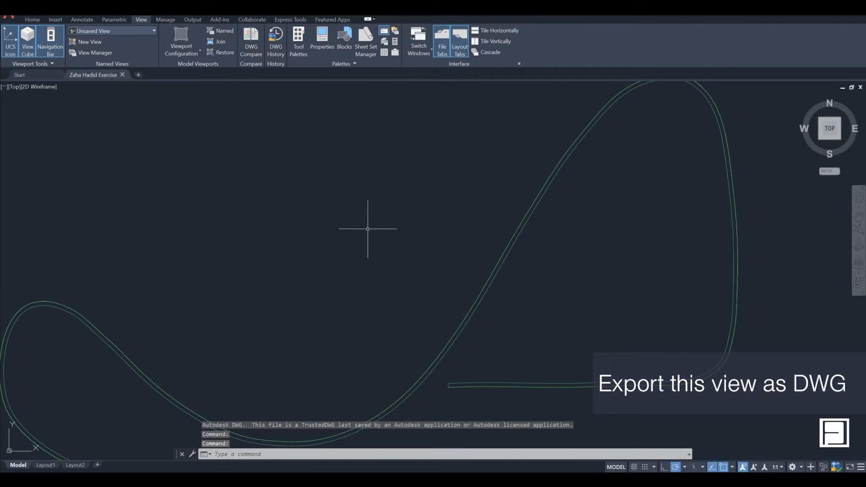
- Switch to AutoCAD and convert the exported roof's inner spline to a polyline with a precision of 1
{"action": "scroll", "coordinate": [368, 228], "scroll_direction": "down", "scroll_amount": 2}
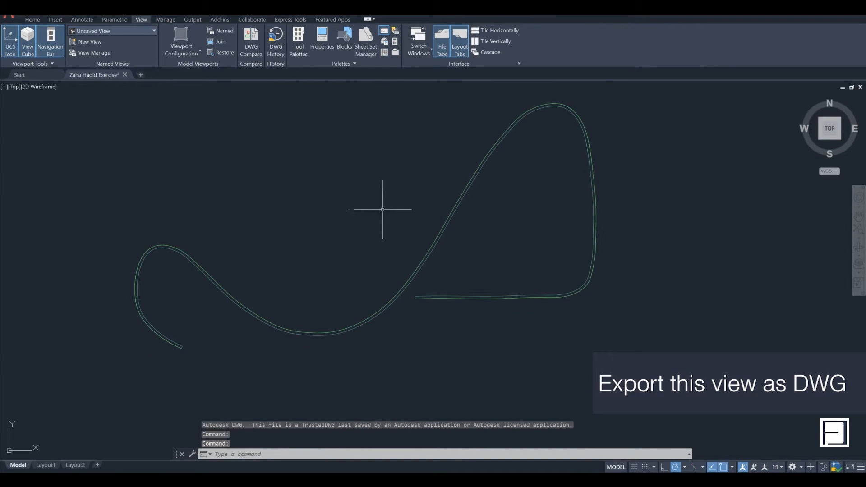
{"action": "left_click", "coordinate": [431, 251]}
{"action": "right_click", "coordinate": [483, 220]}
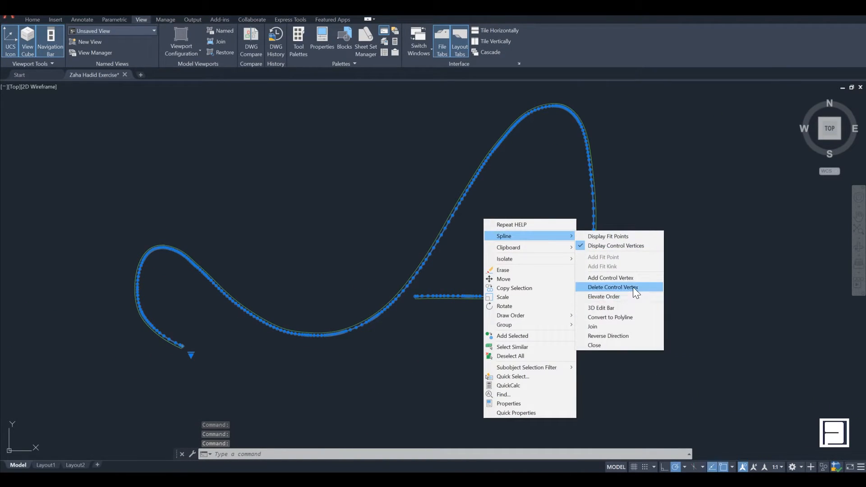
{"action": "key", "text": "Escape"}
{"action": "scroll", "coordinate": [502, 136], "scroll_direction": "up", "scroll_amount": 3}
{"action": "left_click", "coordinate": [502, 141]}
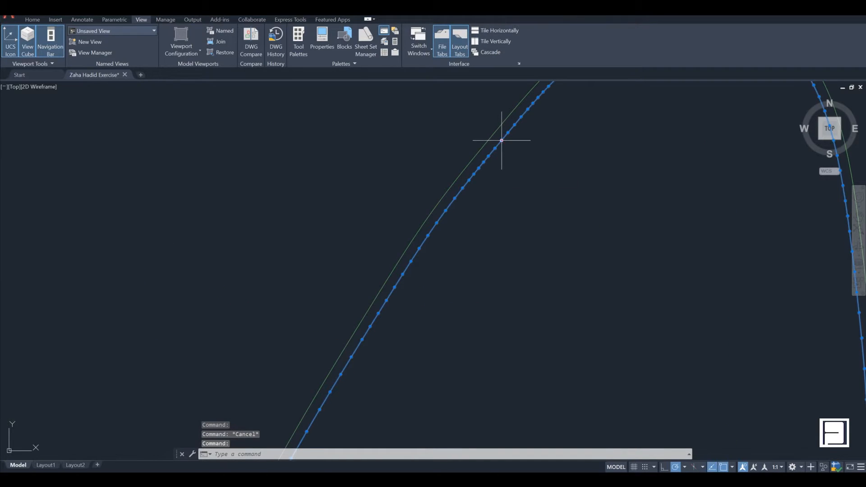
{"action": "right_click", "coordinate": [502, 142]}
{"action": "mouse_move", "coordinate": [575, 160]}
{"action": "left_click", "coordinate": [648, 244]}
{"action": "scroll", "coordinate": [560, 203], "scroll_direction": "down", "scroll_amount": 3}
{"action": "scroll", "coordinate": [494, 226], "scroll_direction": "up", "scroll_amount": 3}
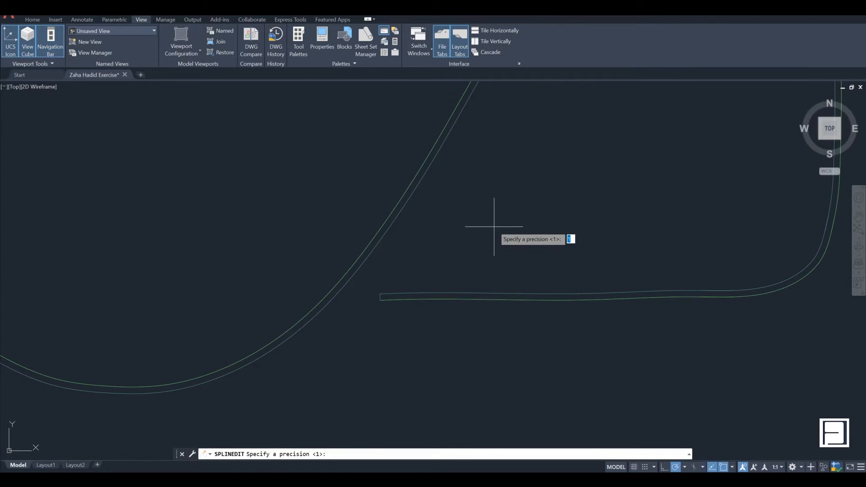
{"action": "key", "text": "Return"}
{"action": "scroll", "coordinate": [482, 217], "scroll_direction": "down", "scroll_amount": 2}
{"action": "left_click", "coordinate": [447, 190]}
{"action": "key", "text": "Escape"}
{"action": "left_click", "coordinate": [523, 199]}
{"action": "left_click", "coordinate": [510, 212]}
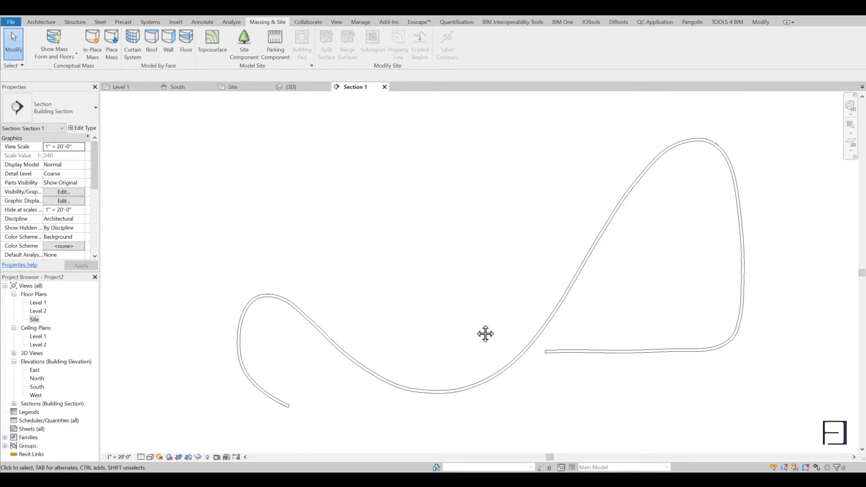
- Switch to Revit and, in the Site plan, draw a Storefront curtain wall about 123' 6" long along the section line
{"action": "double_click", "coordinate": [35, 320]}
{"action": "key", "text": "a"}
{"action": "left_click", "coordinate": [70, 109]}
{"action": "scroll", "coordinate": [73, 217], "scroll_direction": "down", "scroll_amount": 4}
{"action": "left_click", "coordinate": [72, 447]}
{"action": "scroll", "coordinate": [345, 268], "scroll_direction": "up", "scroll_amount": 2}
{"action": "left_click", "coordinate": [352, 271]}
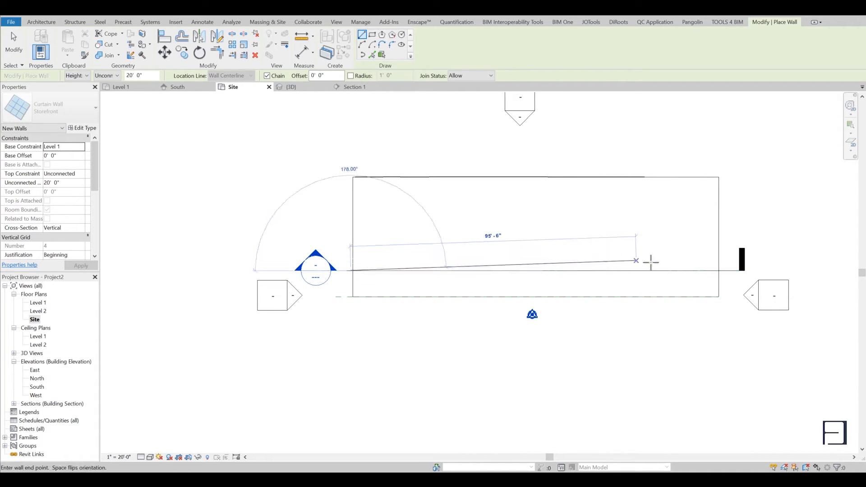
{"action": "left_click", "coordinate": [719, 307]}
{"action": "key", "text": "Escape"}
{"action": "key", "text": "Escape"}
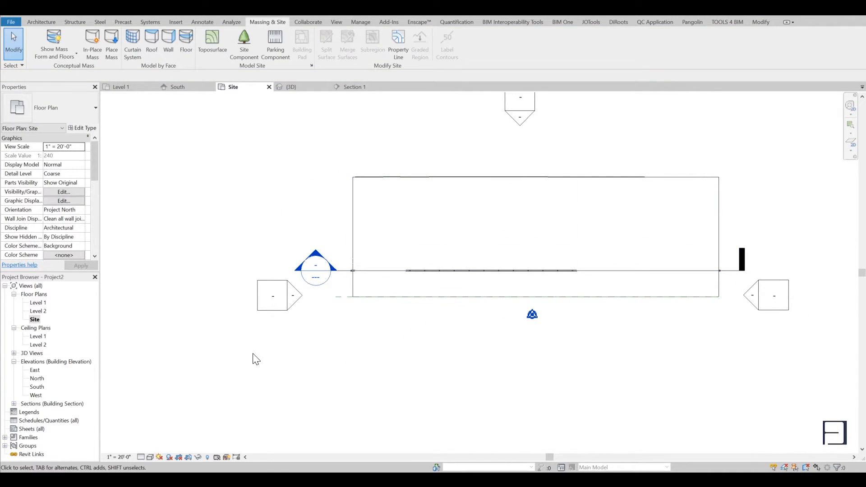
- Import the CAD file Zaha Hadid Exercise.dwg from the desktop into the Section 1 view
{"action": "scroll", "coordinate": [415, 269], "scroll_direction": "up", "scroll_amount": 2}
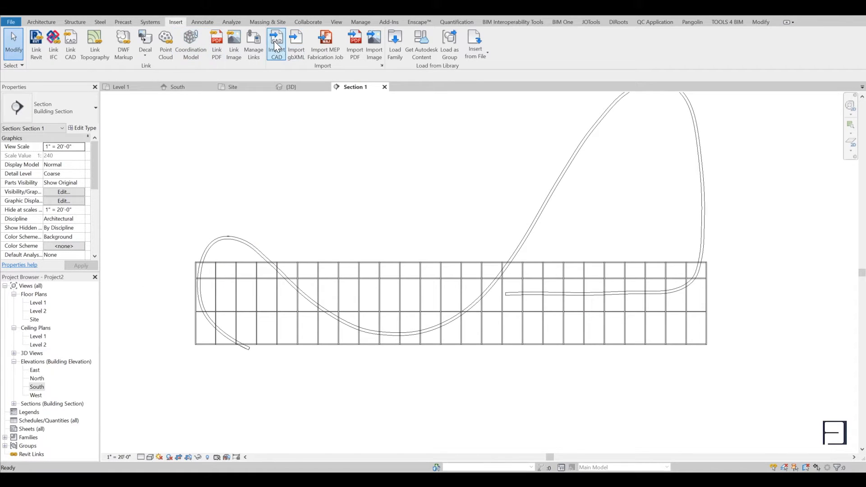
{"action": "left_click", "coordinate": [274, 41]}
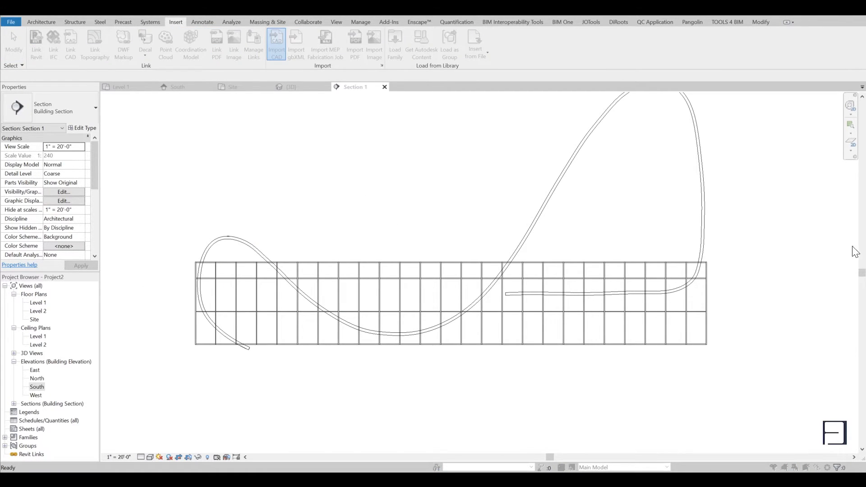
{"action": "scroll", "coordinate": [406, 252], "scroll_direction": "down", "scroll_amount": 1}
{"action": "left_click", "coordinate": [344, 264]}
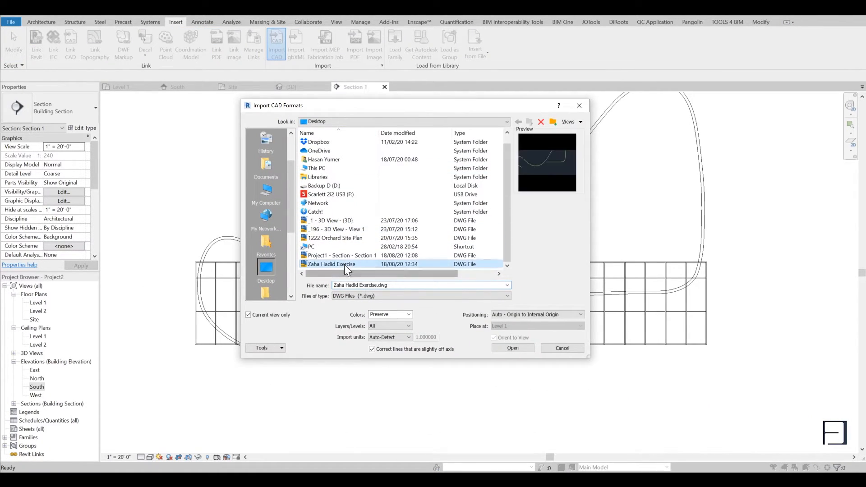
{"action": "left_click", "coordinate": [509, 348]}
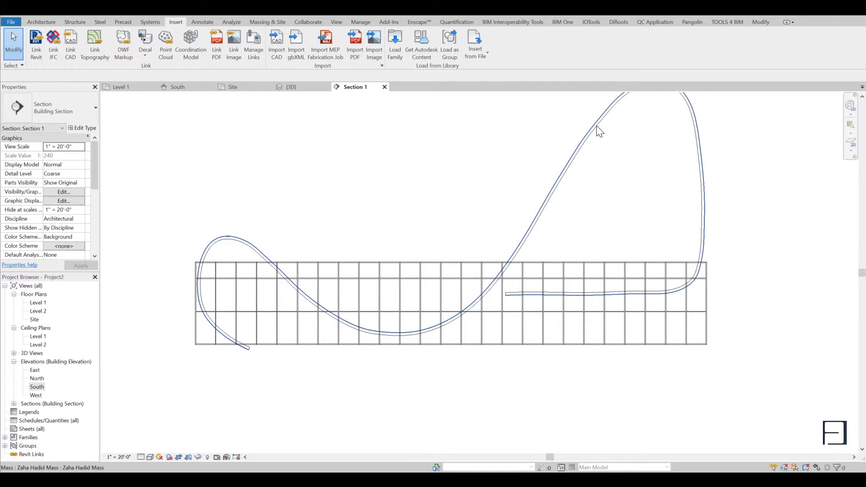
- Temporarily hide the curved Generic - 8" wall in the section view
{"action": "scroll", "coordinate": [582, 261], "scroll_direction": "up", "scroll_amount": 2}
{"action": "left_click", "coordinate": [496, 208]}
{"action": "key", "text": "h"}
{"action": "key", "text": "h"}
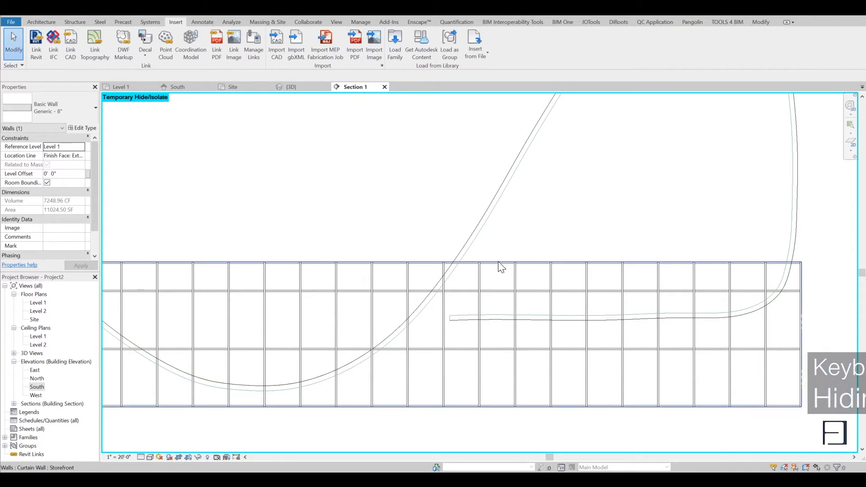
- Open the Storefront curtain wall's profile for editing and pick the imported inner roof curve as a chain of sketch lines
{"action": "left_click", "coordinate": [499, 267]}
{"action": "scroll", "coordinate": [532, 253], "scroll_direction": "down", "scroll_amount": 2}
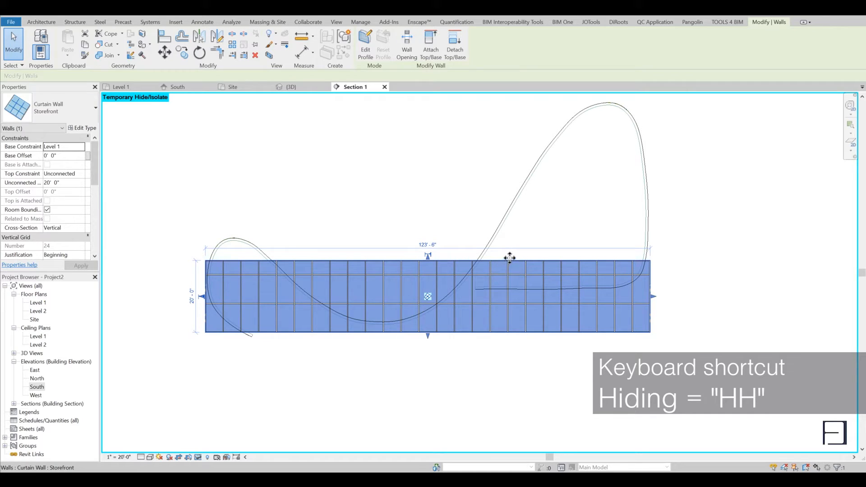
{"action": "double_click", "coordinate": [509, 258]}
{"action": "scroll", "coordinate": [474, 266], "scroll_direction": "up", "scroll_amount": 1}
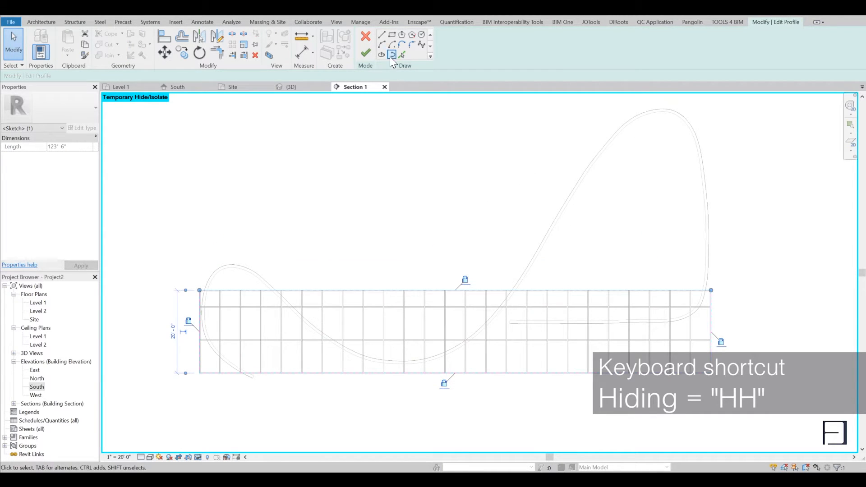
{"action": "scroll", "coordinate": [621, 163], "scroll_direction": "up", "scroll_amount": 4}
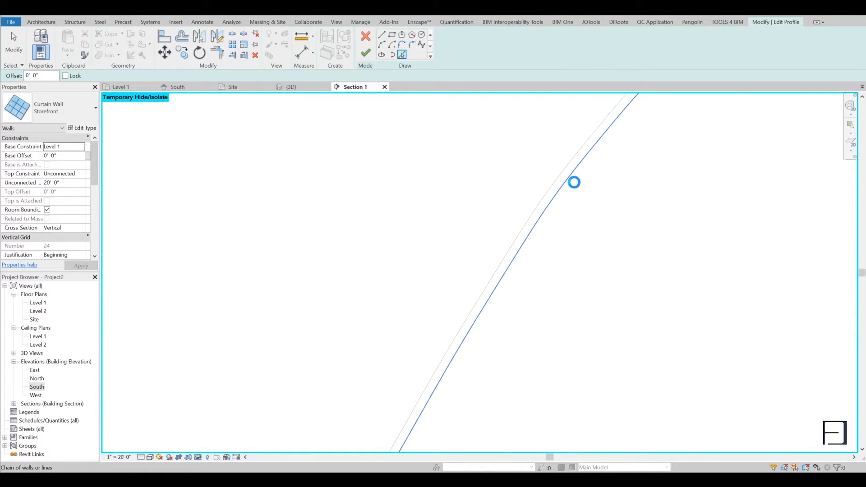
{"action": "scroll", "coordinate": [574, 183], "scroll_direction": "down", "scroll_amount": 4}
{"action": "key", "text": "Escape"}
- Delete the top, left and bottom edges of the curtain wall's original rectangular profile
{"action": "left_click", "coordinate": [530, 310]}
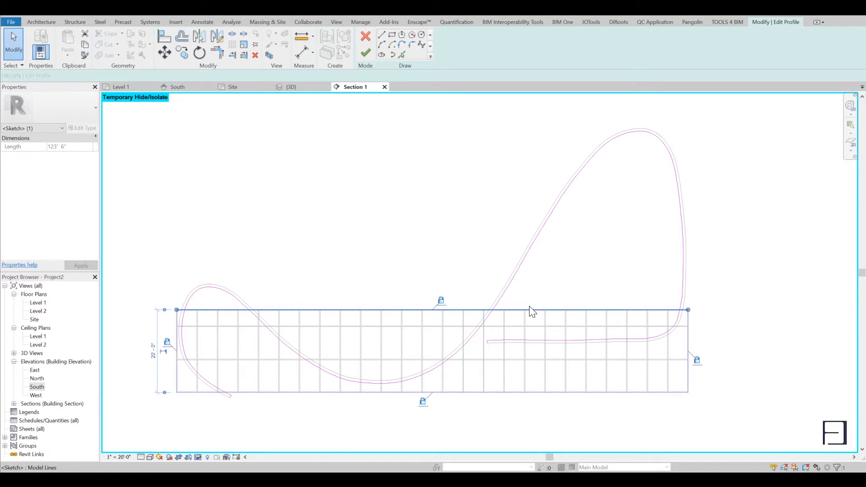
{"action": "key", "text": "Delete"}
{"action": "left_click", "coordinate": [177, 366]}
{"action": "left_click", "coordinate": [223, 392], "text": "ctrl"}
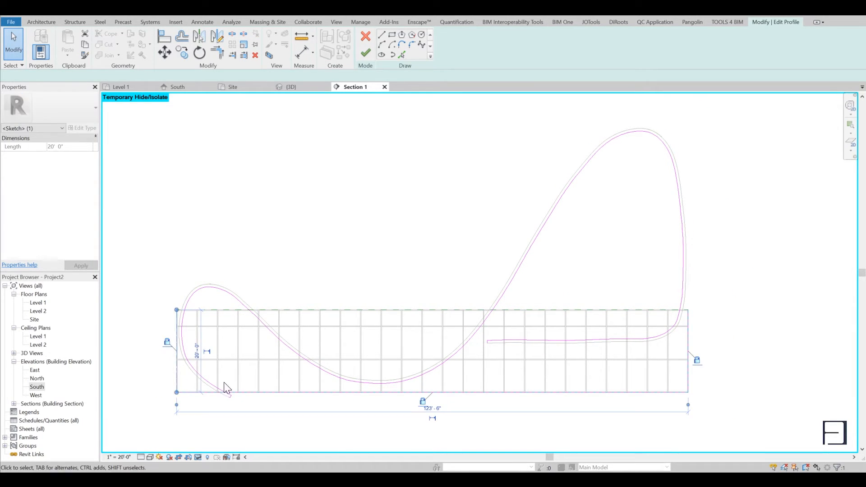
{"action": "key", "text": "Delete"}
- Remove the short end segment at the curve's inner right tip and draw a horizontal base line from its lower left end
{"action": "scroll", "coordinate": [489, 344], "scroll_direction": "up", "scroll_amount": 8}
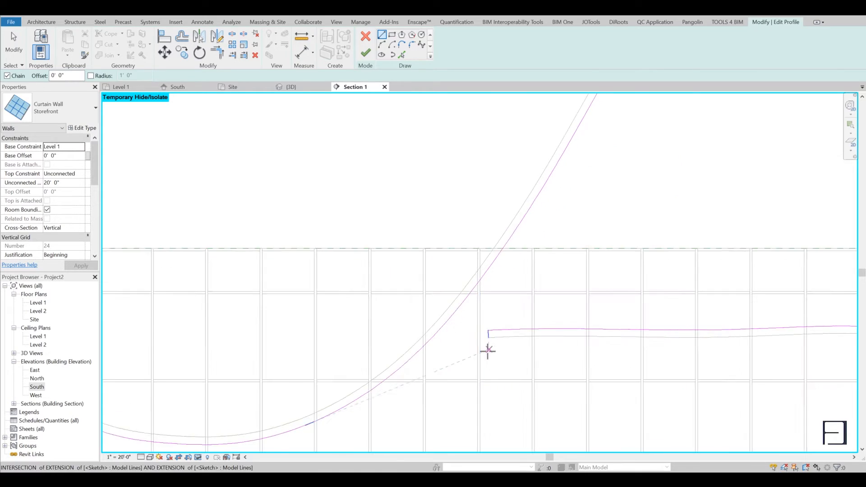
{"action": "key", "text": "Escape"}
{"action": "left_click", "coordinate": [489, 334]}
{"action": "scroll", "coordinate": [487, 346], "scroll_direction": "down", "scroll_amount": 5}
{"action": "middle_click_drag", "start_coordinate": [249, 212], "coordinate": [460, 132]}
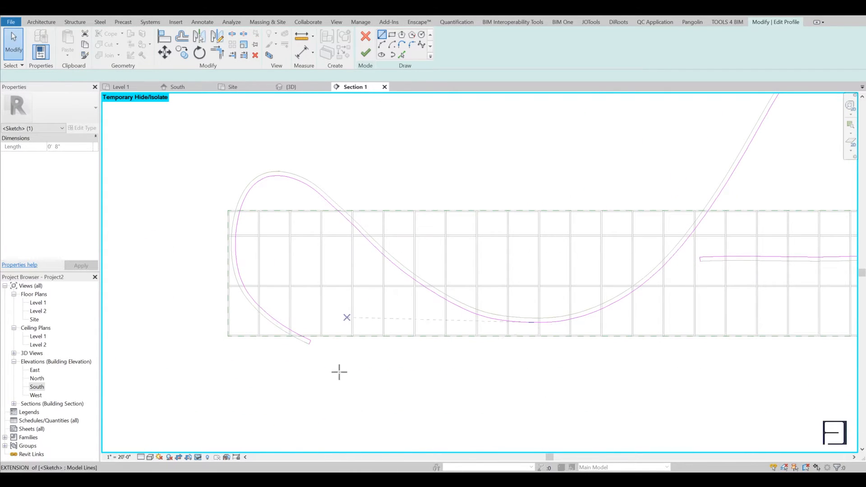
{"action": "key", "text": "l"}
{"action": "key", "text": "i"}
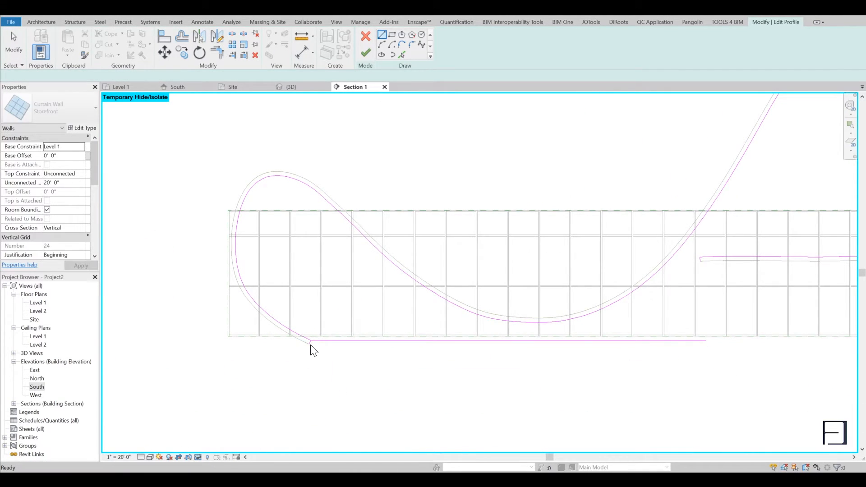
{"action": "key", "text": "Escape"}
- Delete the short end segment at the profile curve's lower left end
{"action": "scroll", "coordinate": [312, 348], "scroll_direction": "up", "scroll_amount": 3}
{"action": "left_click", "coordinate": [309, 339]}
{"action": "scroll", "coordinate": [295, 349], "scroll_direction": "up", "scroll_amount": 4}
{"action": "left_click_drag", "start_coordinate": [296, 356], "coordinate": [373, 329]}
{"action": "key", "text": "Delete"}
- Draw a vertical line from the curve's inner right tip down to the base line, and trim both into a corner
{"action": "middle_click_drag", "start_coordinate": [648, 329], "coordinate": [289, 336]}
{"action": "scroll", "coordinate": [418, 248], "scroll_direction": "up", "scroll_amount": 2}
{"action": "left_click", "coordinate": [382, 36]}
{"action": "scroll", "coordinate": [365, 253], "scroll_direction": "down", "scroll_amount": 2}
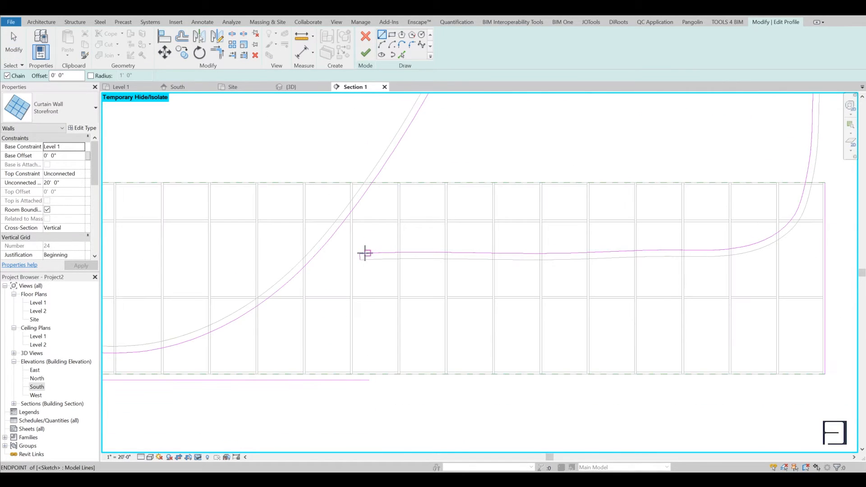
{"action": "left_click", "coordinate": [359, 378]}
{"action": "key", "text": "t"}
{"action": "key", "text": "r"}
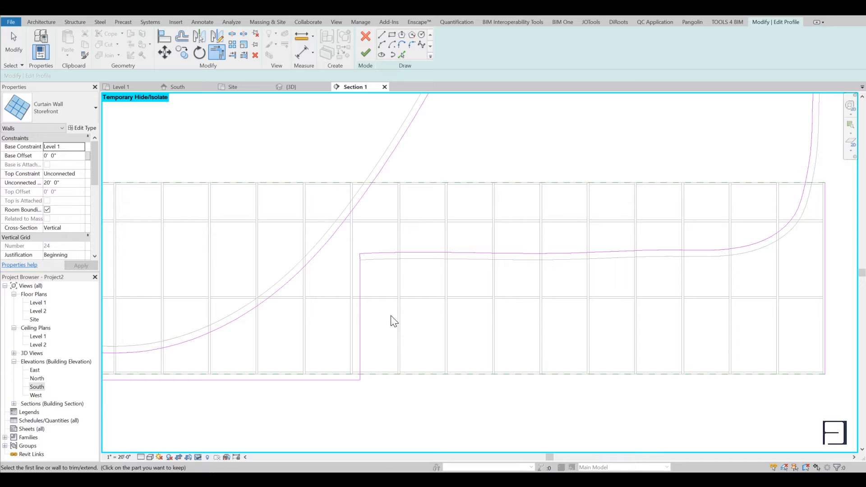
{"action": "scroll", "coordinate": [392, 234], "scroll_direction": "down", "scroll_amount": 4}
- Delete the leftover right edge of the original rectangle and finish the curtain wall's profile edit
{"action": "key", "text": "Escape"}
{"action": "left_click", "coordinate": [366, 53]}
{"action": "left_click", "coordinate": [816, 462]}
{"action": "scroll", "coordinate": [631, 221], "scroll_direction": "up", "scroll_amount": 1}
{"action": "left_click", "coordinate": [603, 259]}
{"action": "key", "text": "Delete"}
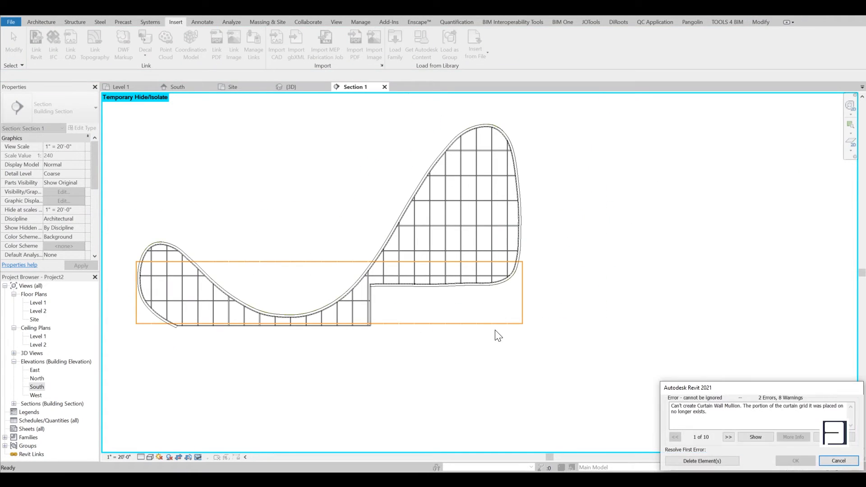
- Resolve the curtain wall profile edit's errors by deleting the mullions that have lost their supporting grid
{"action": "left_click", "coordinate": [694, 463]}
{"action": "scroll", "coordinate": [566, 334], "scroll_direction": "down", "scroll_amount": 1}
{"action": "middle_click_drag", "start_coordinate": [473, 342], "coordinate": [702, 199]}
- Switch to the 3D view and examine from several angles how the curtain wall and its mullions fit the curved roof
{"action": "key", "text": "ctrl+Tab"}
{"action": "scroll", "coordinate": [554, 251], "scroll_direction": "up", "scroll_amount": 5}
{"action": "scroll", "coordinate": [556, 343], "scroll_direction": "up", "scroll_amount": 1}
{"action": "middle_click_drag", "start_coordinate": [554, 337], "coordinate": [442, 234], "text": "shift"}
{"action": "scroll", "coordinate": [441, 143], "scroll_direction": "up", "scroll_amount": 5}
{"action": "left_click", "coordinate": [401, 156]}
{"action": "middle_click_drag", "start_coordinate": [402, 156], "coordinate": [417, 321]}
{"action": "middle_click_drag", "start_coordinate": [417, 321], "coordinate": [448, 306], "text": "shift"}
{"action": "mouse_move", "coordinate": [449, 305]}
{"action": "middle_mouse_down"}
{"action": "mouse_move", "coordinate": [370, 301]}
{"action": "mouse_move", "coordinate": [226, 206]}
{"action": "middle_mouse_up"}
{"action": "mouse_move", "coordinate": [703, 356]}
{"action": "middle_mouse_down"}
{"action": "mouse_move", "coordinate": [477, 255]}
{"action": "mouse_move", "coordinate": [217, 99]}
{"action": "middle_mouse_up"}
{"action": "mouse_move", "coordinate": [825, 444]}
{"action": "middle_mouse_down"}
{"action": "mouse_move", "coordinate": [653, 286]}
{"action": "mouse_move", "coordinate": [320, 144]}
{"action": "middle_mouse_up"}
{"action": "mouse_move", "coordinate": [767, 360]}
{"action": "middle_mouse_down"}
{"action": "mouse_move", "coordinate": [483, 184]}
{"action": "mouse_move", "coordinate": [226, 221]}
{"action": "middle_mouse_up"}
{"action": "scroll", "coordinate": [603, 288], "scroll_direction": "down", "scroll_amount": 3}
{"action": "scroll", "coordinate": [603, 289], "scroll_direction": "down", "scroll_amount": 5}
{"action": "middle_click_drag", "start_coordinate": [603, 288], "coordinate": [567, 400], "text": "shift"}
{"action": "middle_click_drag", "start_coordinate": [682, 288], "coordinate": [586, 347]}
{"action": "middle_click_drag", "start_coordinate": [586, 347], "coordinate": [579, 366], "text": "shift"}
{"action": "scroll", "coordinate": [569, 327], "scroll_direction": "up", "scroll_amount": 3}
{"action": "middle_click_drag", "start_coordinate": [569, 327], "coordinate": [794, 270], "text": "shift"}
{"action": "scroll", "coordinate": [615, 303], "scroll_direction": "up", "scroll_amount": 6}
{"action": "scroll", "coordinate": [659, 296], "scroll_direction": "down", "scroll_amount": 4}
{"action": "scroll", "coordinate": [763, 266], "scroll_direction": "down", "scroll_amount": 1}
{"action": "middle_click_drag", "start_coordinate": [609, 276], "coordinate": [551, 327]}
{"action": "mouse_move", "coordinate": [680, 255]}
{"action": "middle_mouse_down"}
{"action": "mouse_move", "coordinate": [589, 373]}
{"action": "mouse_move", "coordinate": [584, 396]}
{"action": "middle_mouse_up"}
{"action": "middle_click_drag", "start_coordinate": [623, 279], "coordinate": [580, 419]}
{"action": "mouse_move", "coordinate": [578, 228]}
{"action": "middle_mouse_down"}
{"action": "mouse_move", "coordinate": [563, 350]}
{"action": "mouse_move", "coordinate": [571, 253]}
{"action": "middle_mouse_up"}
{"action": "middle_click_drag", "start_coordinate": [526, 302], "coordinate": [632, 257]}
{"action": "middle_click_drag", "start_coordinate": [575, 219], "coordinate": [518, 275], "text": "shift"}
{"action": "middle_click_drag", "start_coordinate": [500, 360], "coordinate": [478, 194]}
{"action": "middle_click_drag", "start_coordinate": [410, 307], "coordinate": [628, 199]}
{"action": "middle_click_drag", "start_coordinate": [462, 359], "coordinate": [590, 164]}
{"action": "scroll", "coordinate": [589, 164], "scroll_direction": "down", "scroll_amount": 2}
{"action": "mouse_move", "coordinate": [481, 322]}
{"action": "middle_mouse_down"}
{"action": "mouse_move", "coordinate": [544, 281]}
{"action": "mouse_move", "coordinate": [620, 261]}
{"action": "middle_mouse_up"}
{"action": "middle_click_drag", "start_coordinate": [524, 322], "coordinate": [596, 304]}
{"action": "middle_click_drag", "start_coordinate": [464, 340], "coordinate": [628, 329]}
{"action": "middle_click_drag", "start_coordinate": [484, 325], "coordinate": [558, 343]}
{"action": "middle_click_drag", "start_coordinate": [401, 300], "coordinate": [407, 401], "text": "shift"}
{"action": "scroll", "coordinate": [367, 392], "scroll_direction": "up", "scroll_amount": 3}
{"action": "middle_click_drag", "start_coordinate": [332, 405], "coordinate": [422, 415]}
{"action": "scroll", "coordinate": [422, 416], "scroll_direction": "down", "scroll_amount": 1}
{"action": "middle_click_drag", "start_coordinate": [276, 289], "coordinate": [395, 271]}
{"action": "middle_click_drag", "start_coordinate": [497, 305], "coordinate": [431, 268], "text": "shift"}
{"action": "middle_click_drag", "start_coordinate": [419, 318], "coordinate": [463, 333], "text": "shift"}
{"action": "middle_click_drag", "start_coordinate": [539, 337], "coordinate": [509, 334]}
{"action": "scroll", "coordinate": [508, 335], "scroll_direction": "up", "scroll_amount": 2}
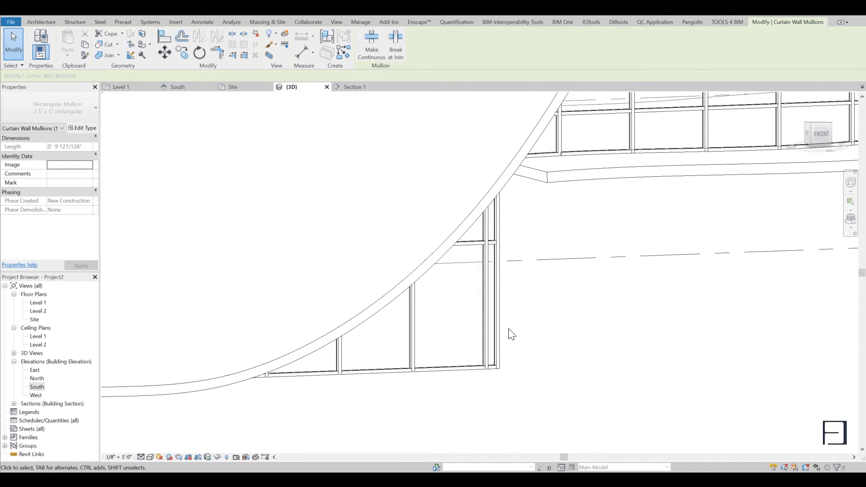
{"action": "scroll", "coordinate": [511, 334], "scroll_direction": "down", "scroll_amount": 6}
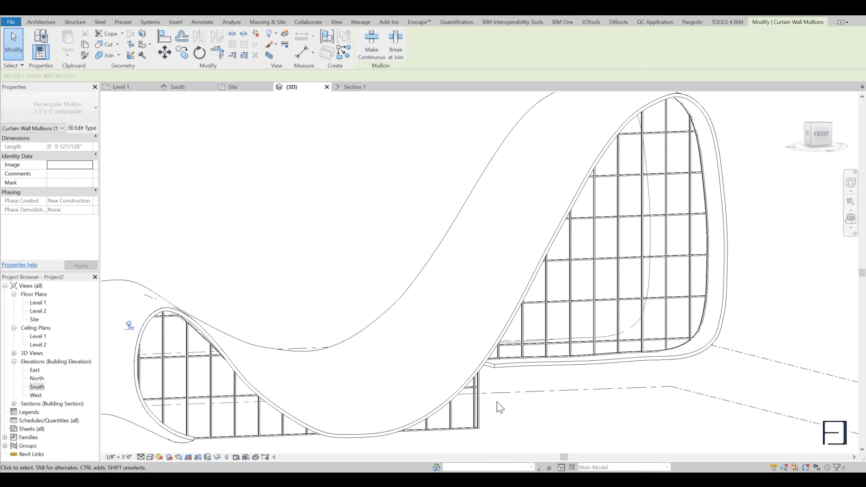
{"action": "middle_click_drag", "start_coordinate": [517, 403], "coordinate": [729, 298], "text": "shift"}
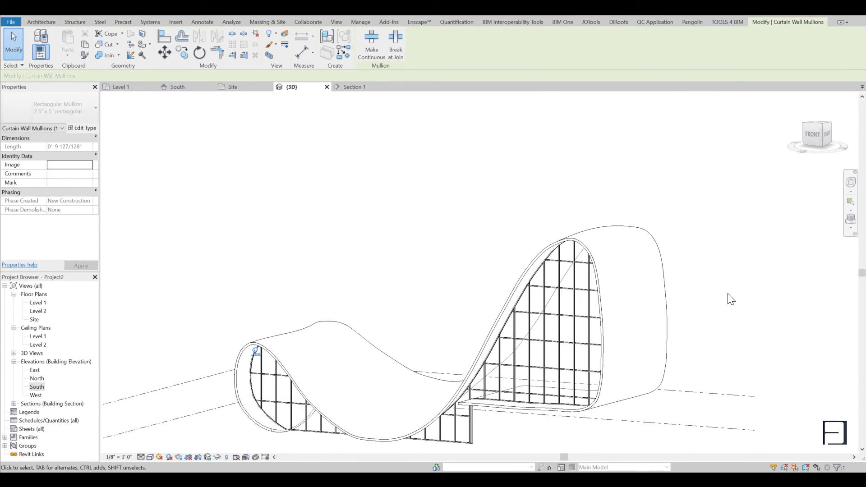